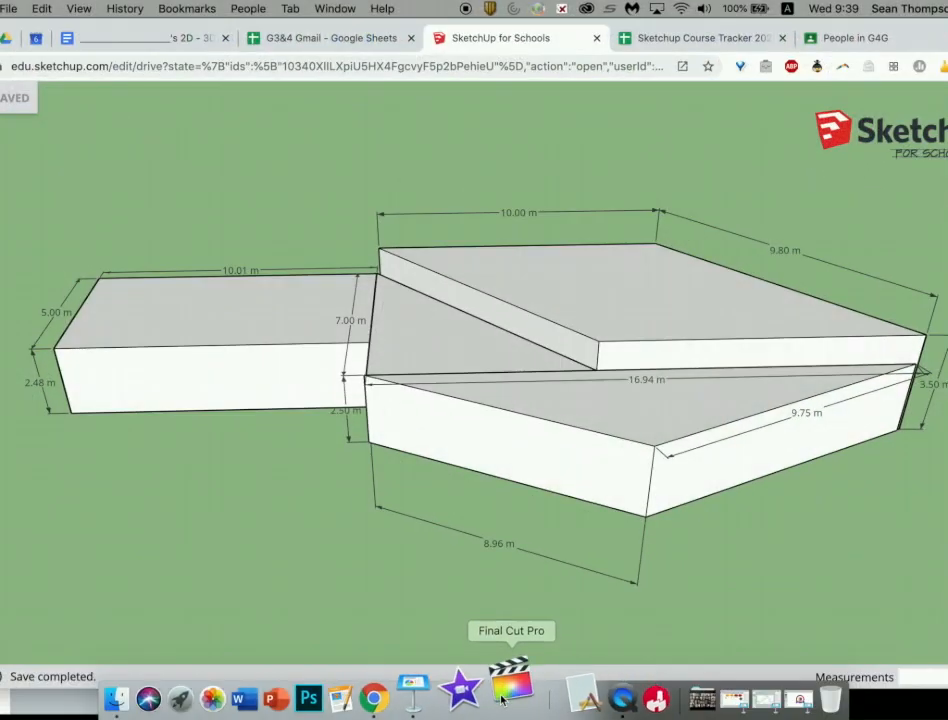
Step: Create a new Final Cut Pro project named 2
{"action": "left_click", "coordinate": [503, 690]}
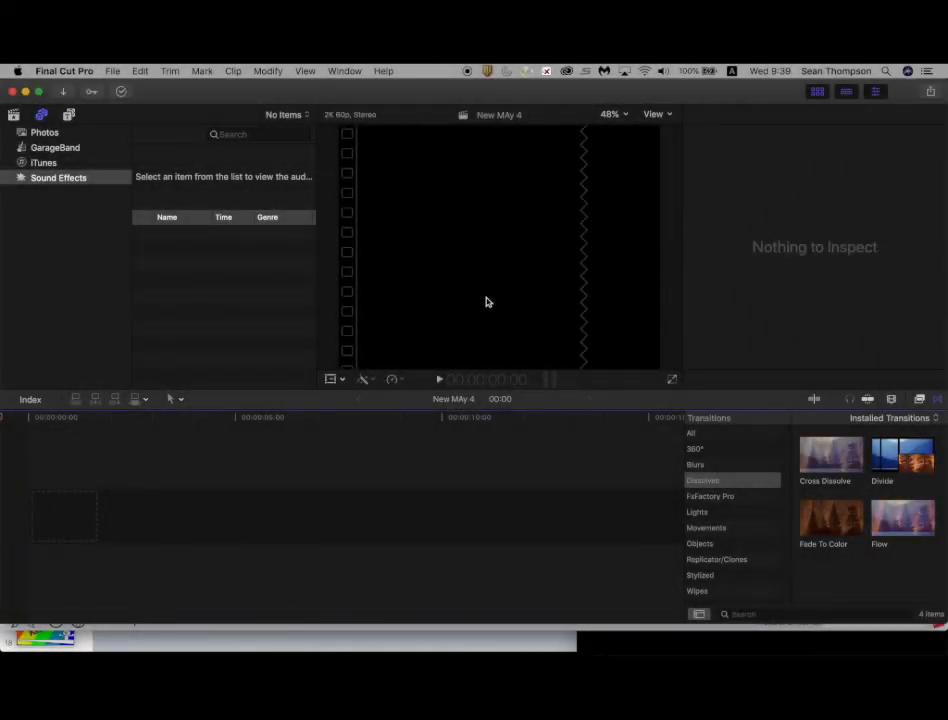
{"action": "key", "text": "super+n"}
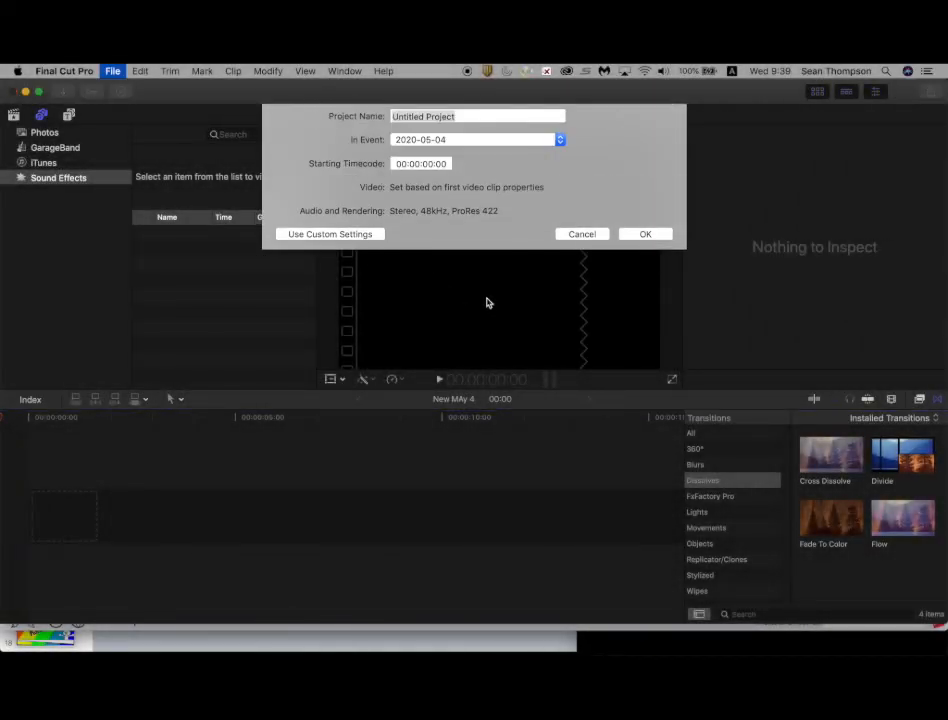
{"action": "type", "text": "2"}
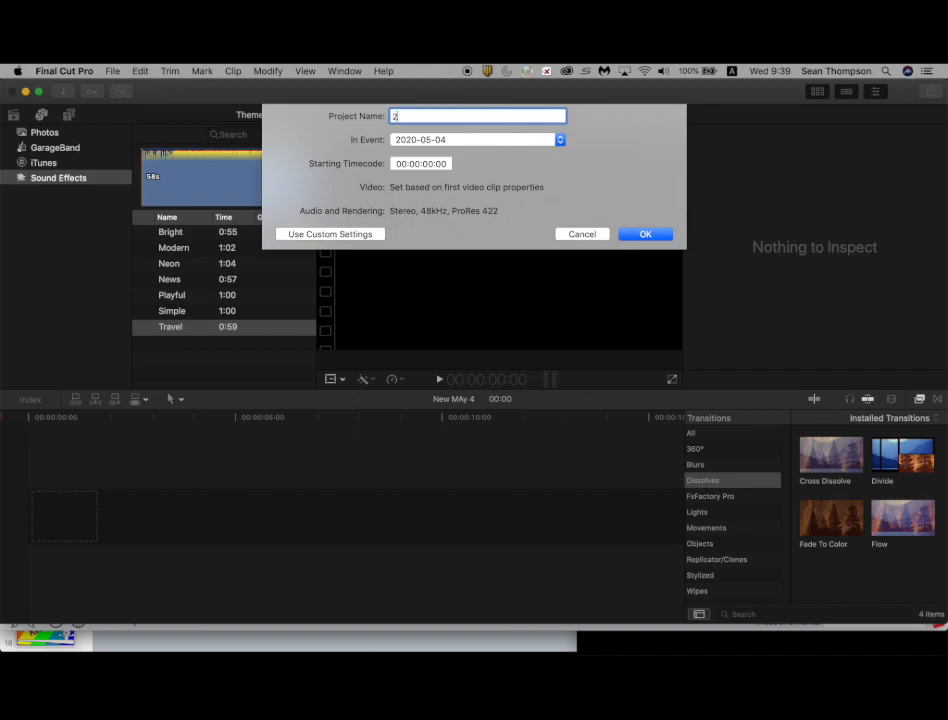
{"action": "left_click", "coordinate": [660, 234]}
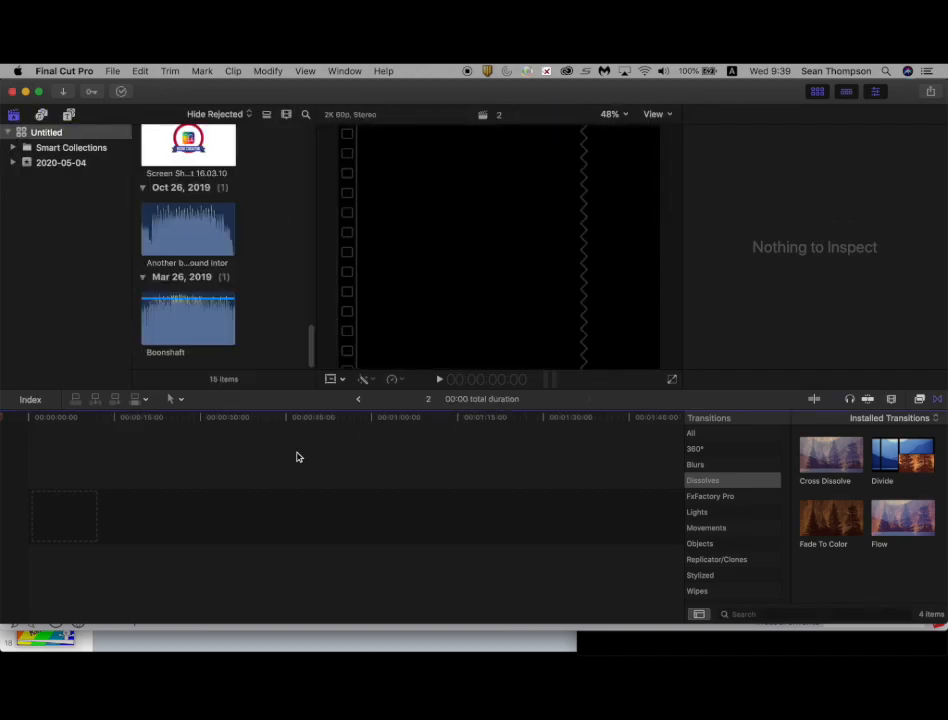
Step: Switch to Finder and bring the "2 new fcpx intro.mov" clip into the project timeline, then move the playhead to its end
{"action": "key", "text": "super+Tab"}
{"action": "key", "text": "super+Tab"}
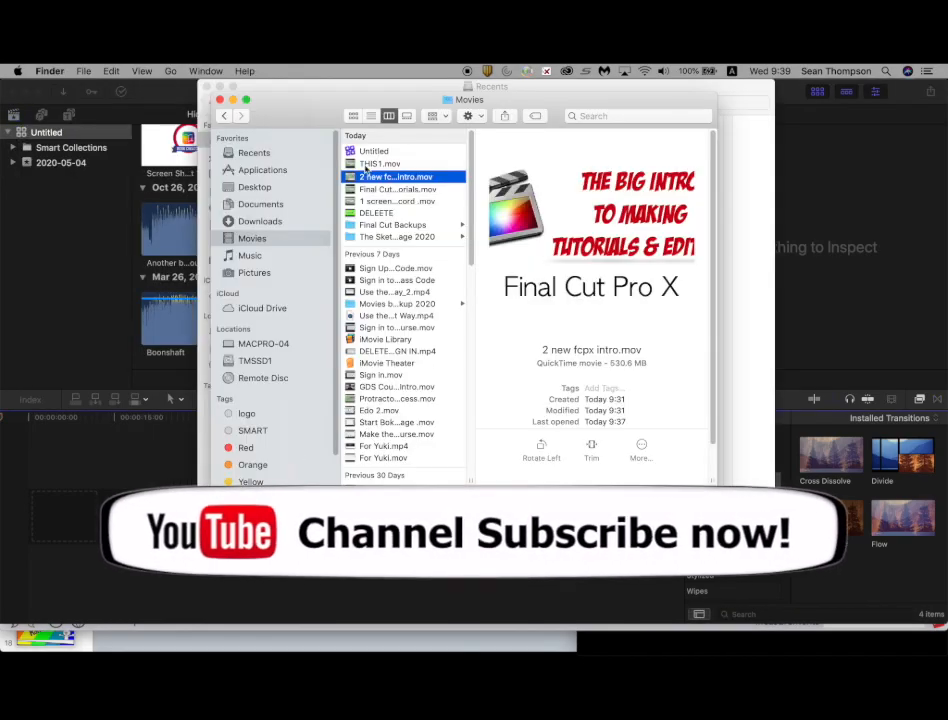
{"action": "left_click_drag", "start_coordinate": [368, 176], "coordinate": [60, 505]}
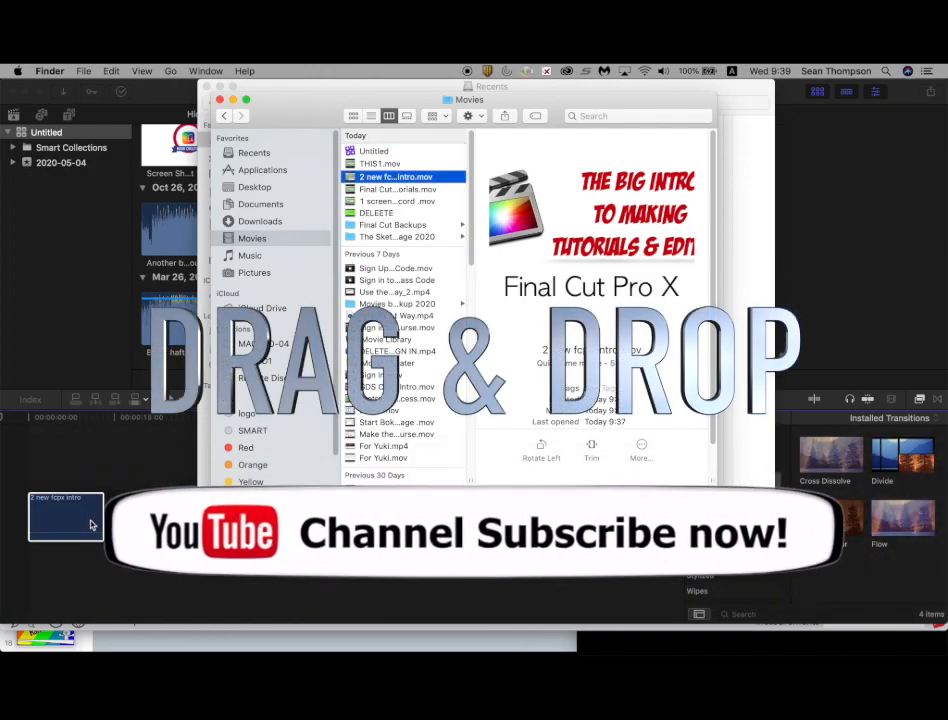
{"action": "left_click", "coordinate": [44, 469]}
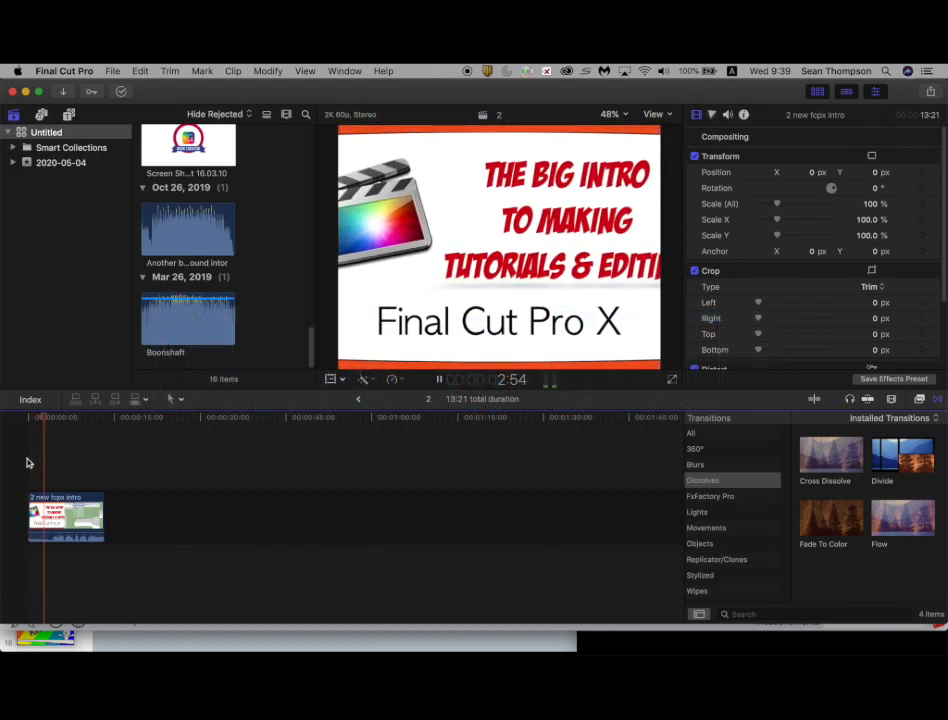
{"action": "left_click", "coordinate": [105, 446]}
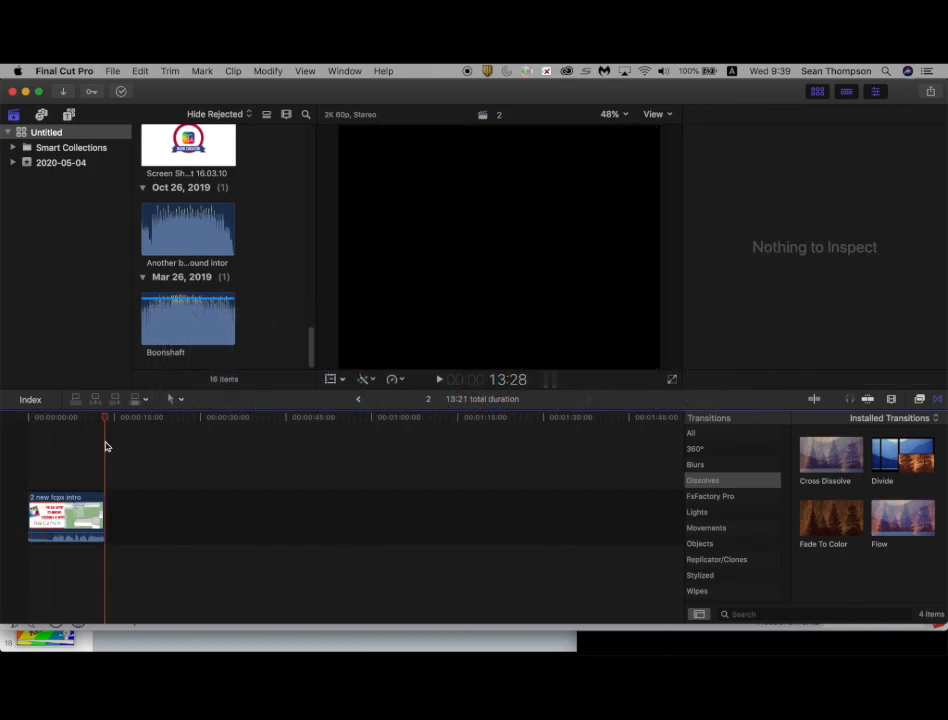
Step: Add Dimensions.mov from the Sketchup Package 2020 folder to the timeline right after the intro clip
{"action": "key", "text": "super+Tab"}
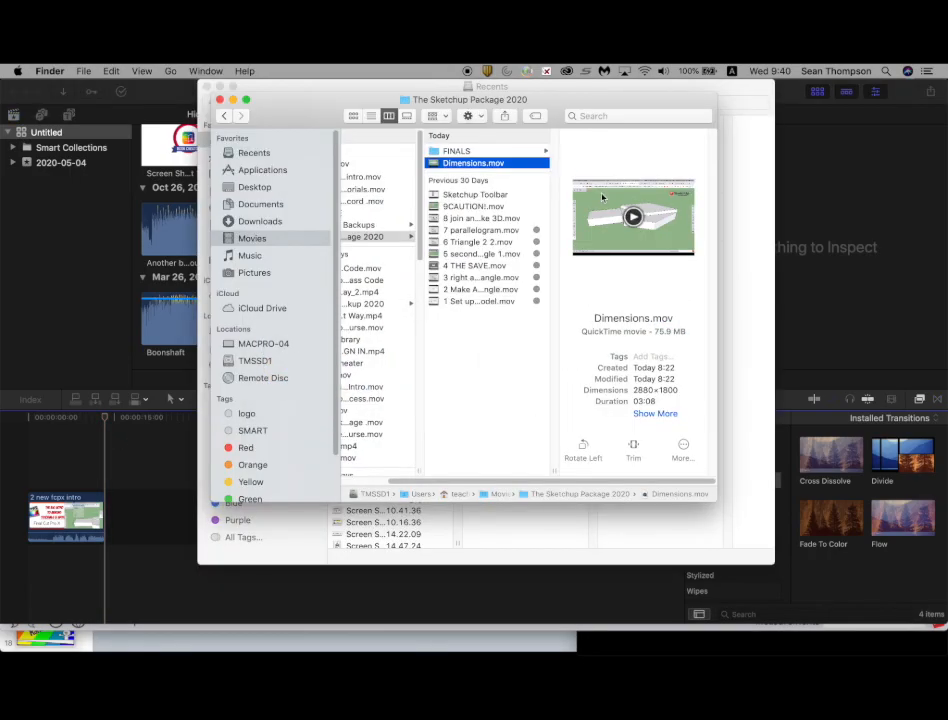
{"action": "left_click_drag", "start_coordinate": [240, 447], "coordinate": [113, 487]}
{"action": "left_click", "coordinate": [105, 475]}
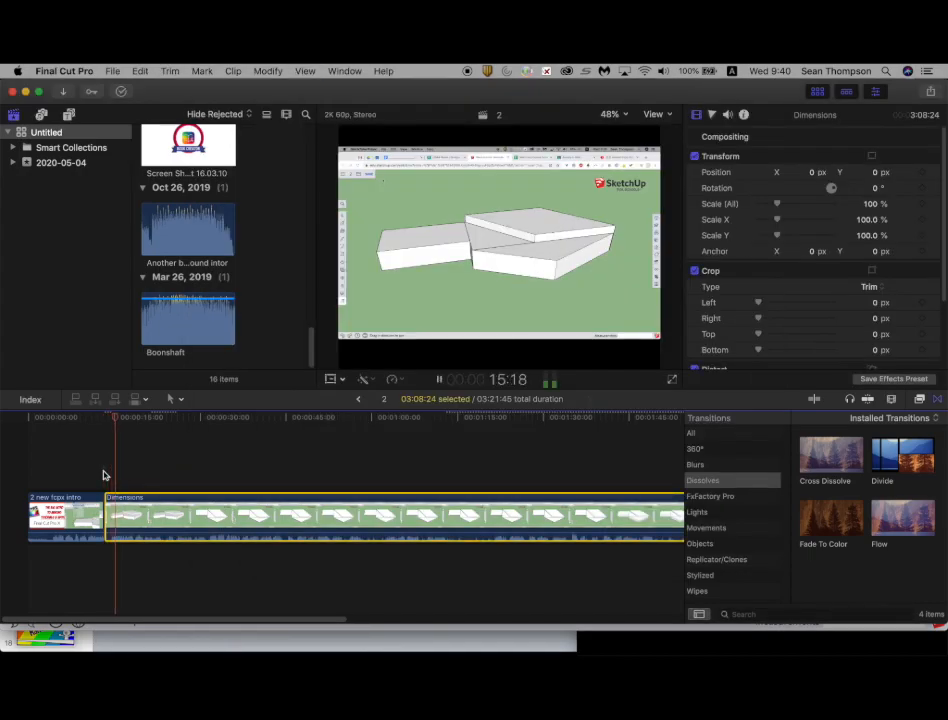
{"action": "left_click", "coordinate": [103, 475]}
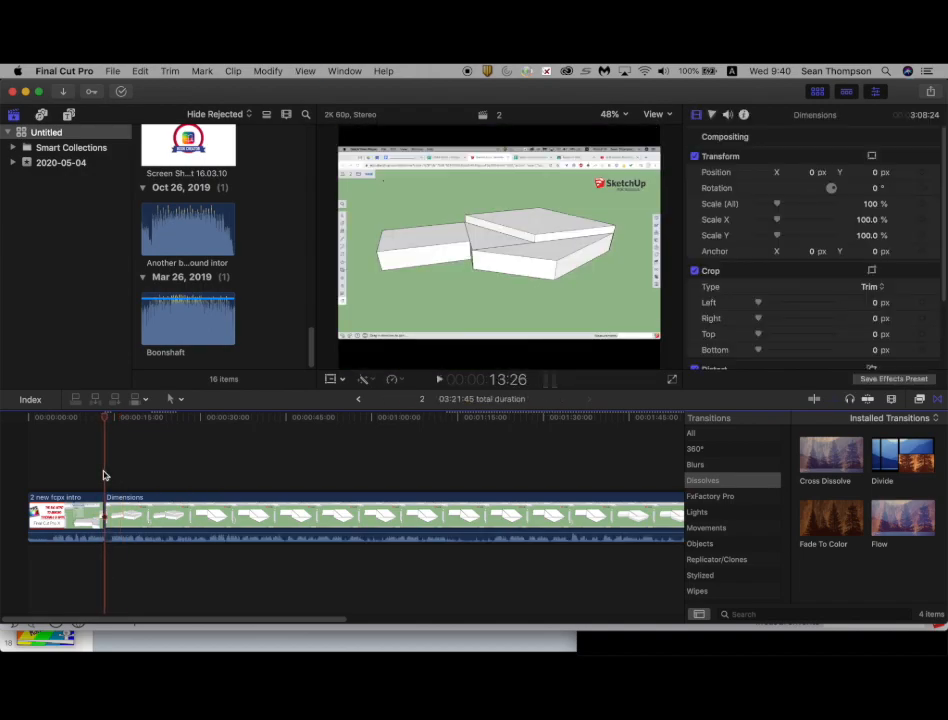
Step: Zoom into the timeline, split the Dimensions clip just after its start and delete the short leading piece
{"action": "key", "text": "super+equal"}
{"action": "key", "text": "super+equal"}
{"action": "key", "text": "super+equal"}
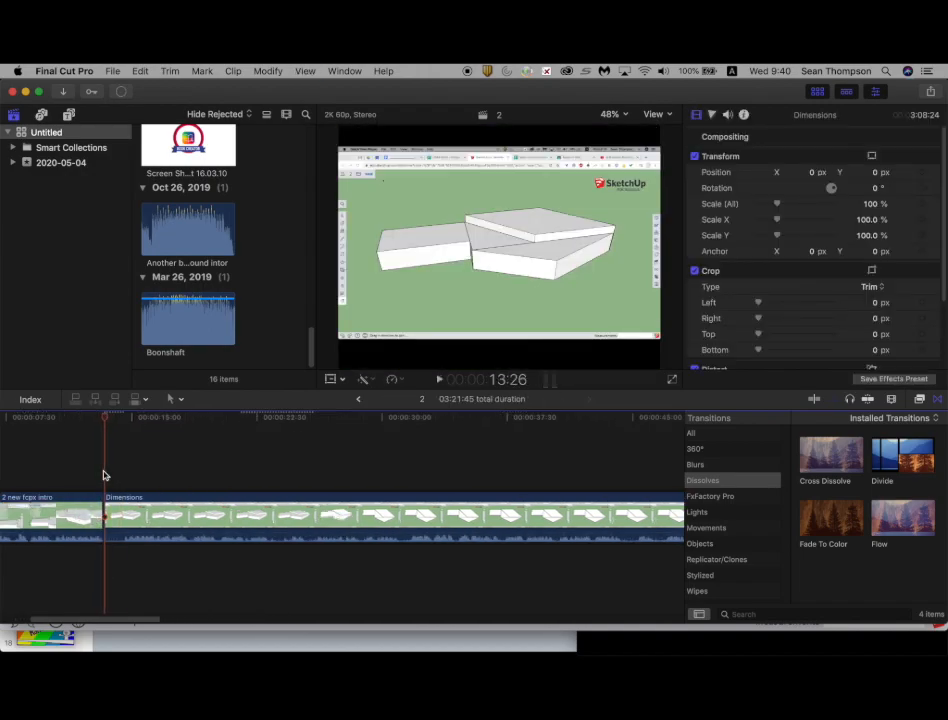
{"action": "left_click", "coordinate": [119, 473]}
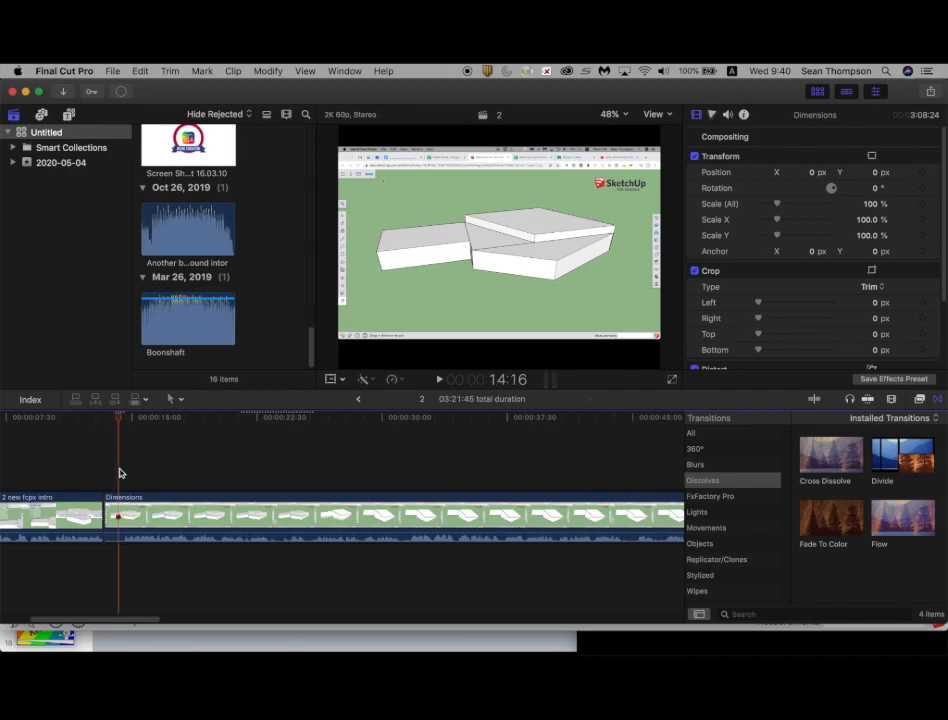
{"action": "key", "text": "super+b"}
{"action": "left_click", "coordinate": [112, 513]}
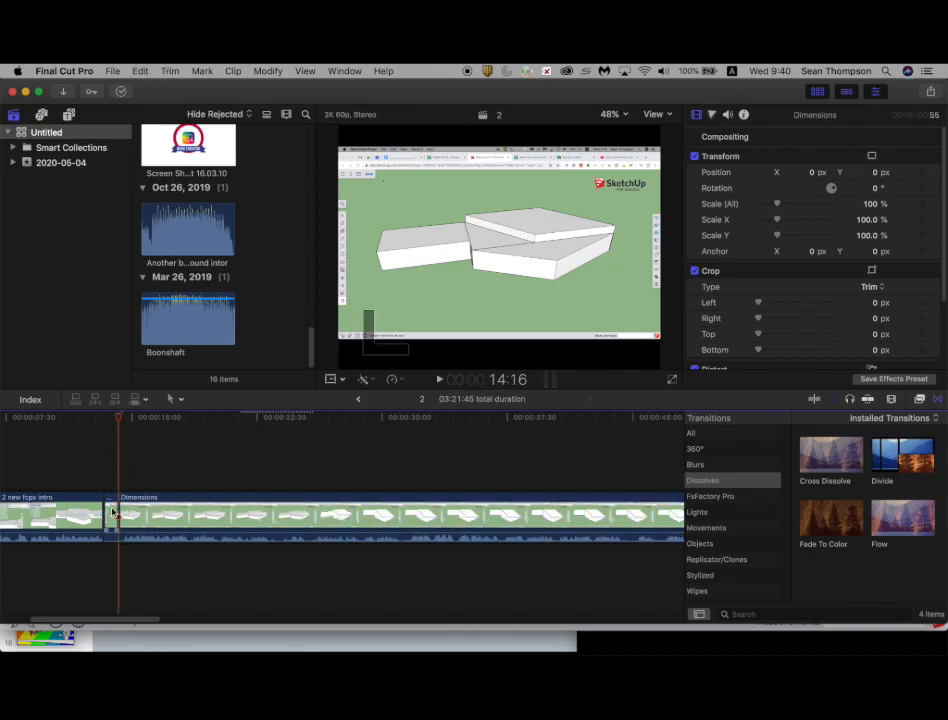
{"action": "key", "text": "Delete"}
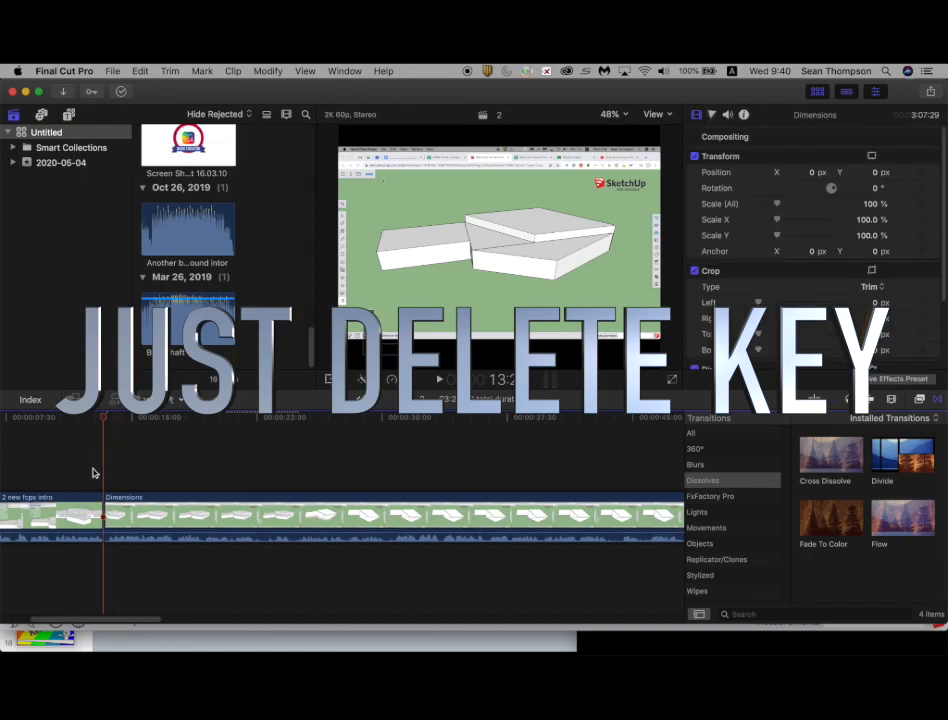
Step: Add a Flow transition between the intro and Dimensions clips, allowing the media to overlap
{"action": "left_click", "coordinate": [92, 473]}
{"action": "key", "text": "space"}
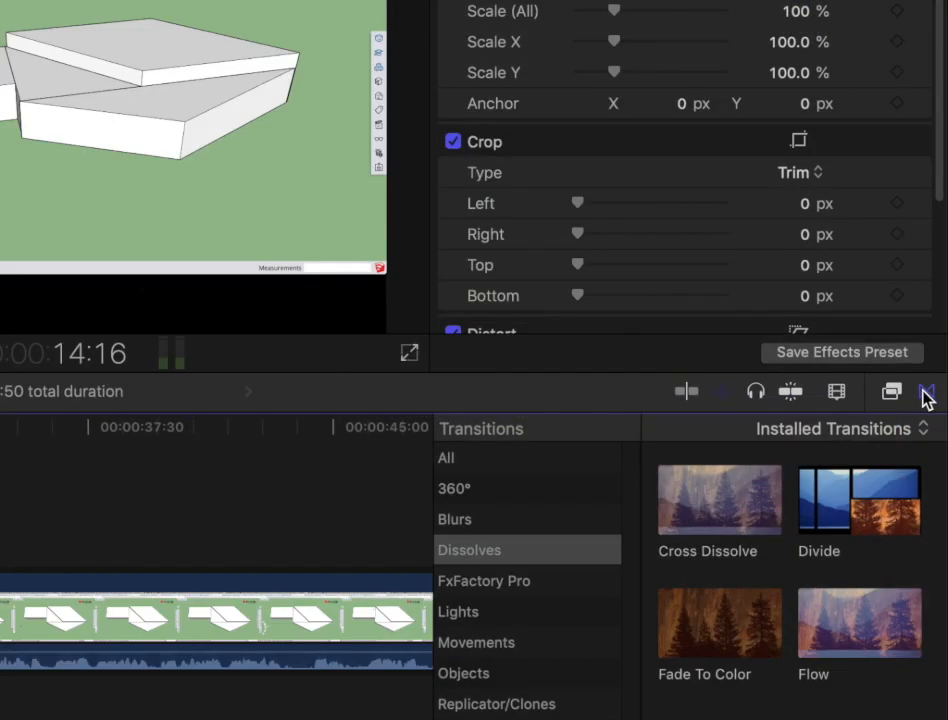
{"action": "left_click", "coordinate": [937, 399]}
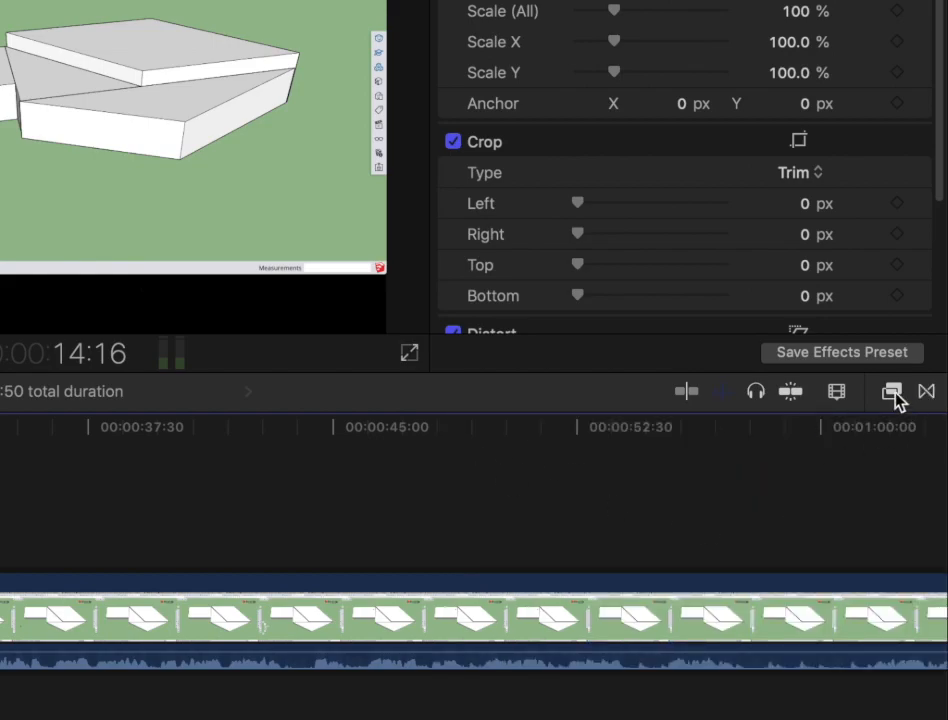
{"action": "left_click", "coordinate": [893, 393]}
{"action": "left_click", "coordinate": [925, 395]}
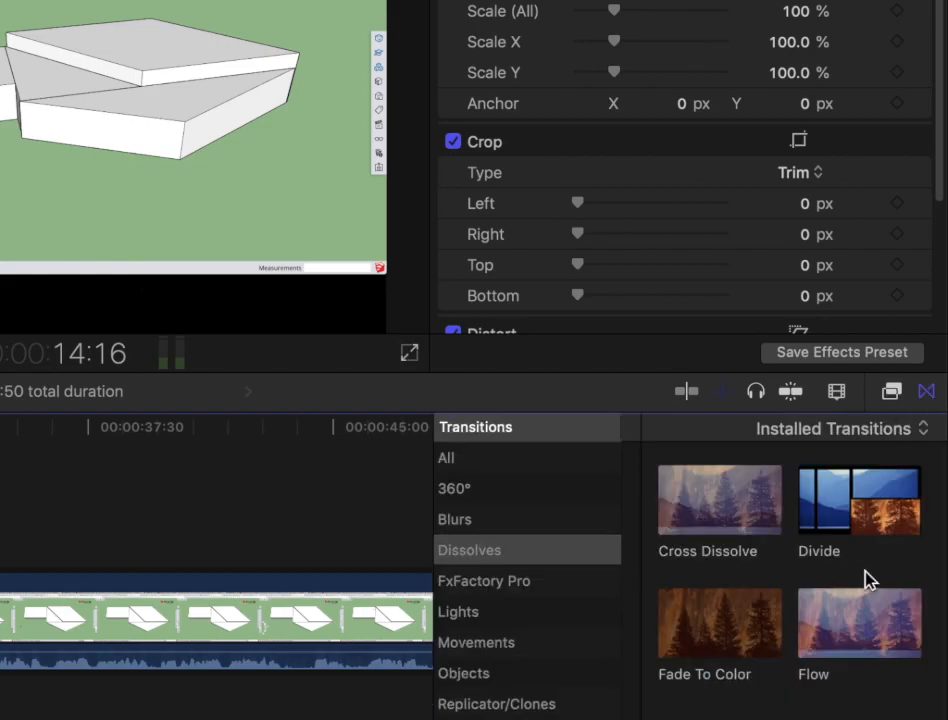
{"action": "left_click_drag", "start_coordinate": [860, 638], "coordinate": [105, 512]}
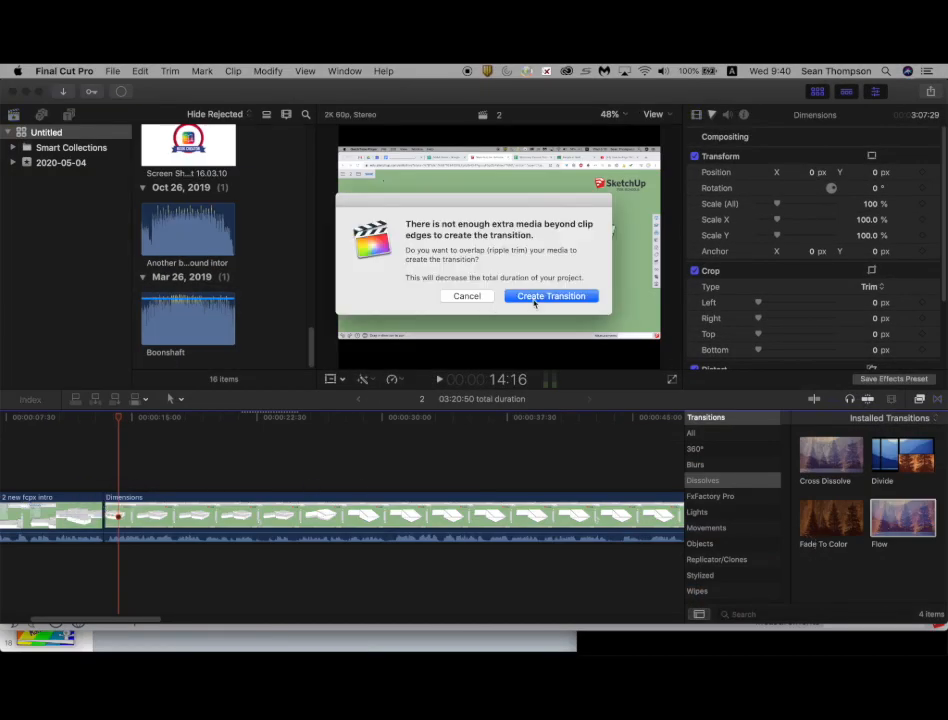
{"action": "left_click", "coordinate": [534, 302]}
Step: Split the Dimensions clip at about 19 seconds into the timeline
{"action": "left_click", "coordinate": [75, 465]}
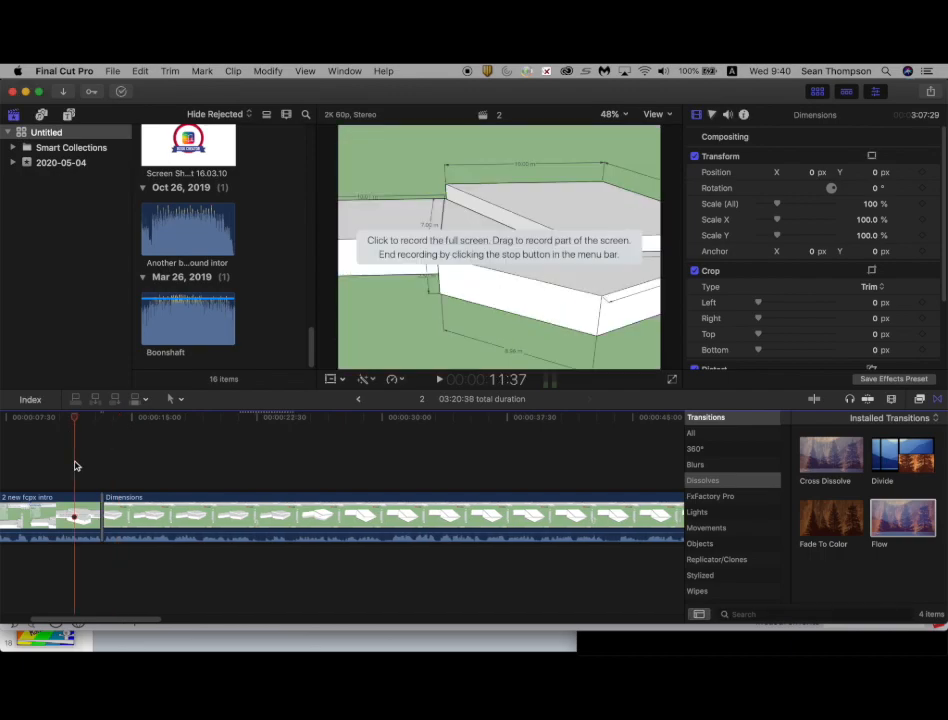
{"action": "key", "text": "space"}
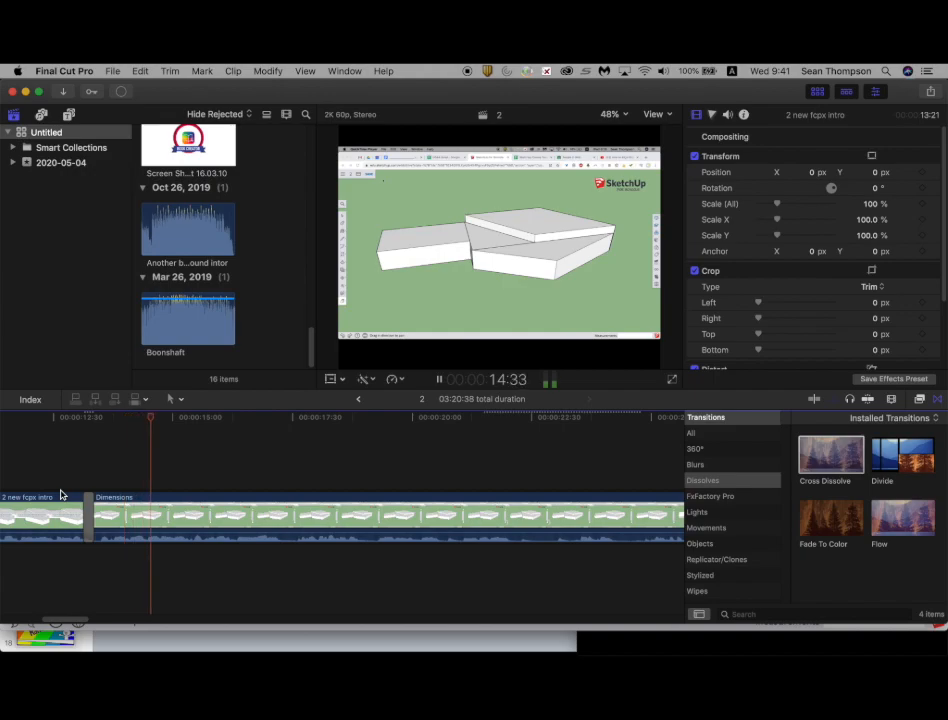
{"action": "scroll", "coordinate": [61, 494], "scroll_direction": "right", "scroll_amount": 1}
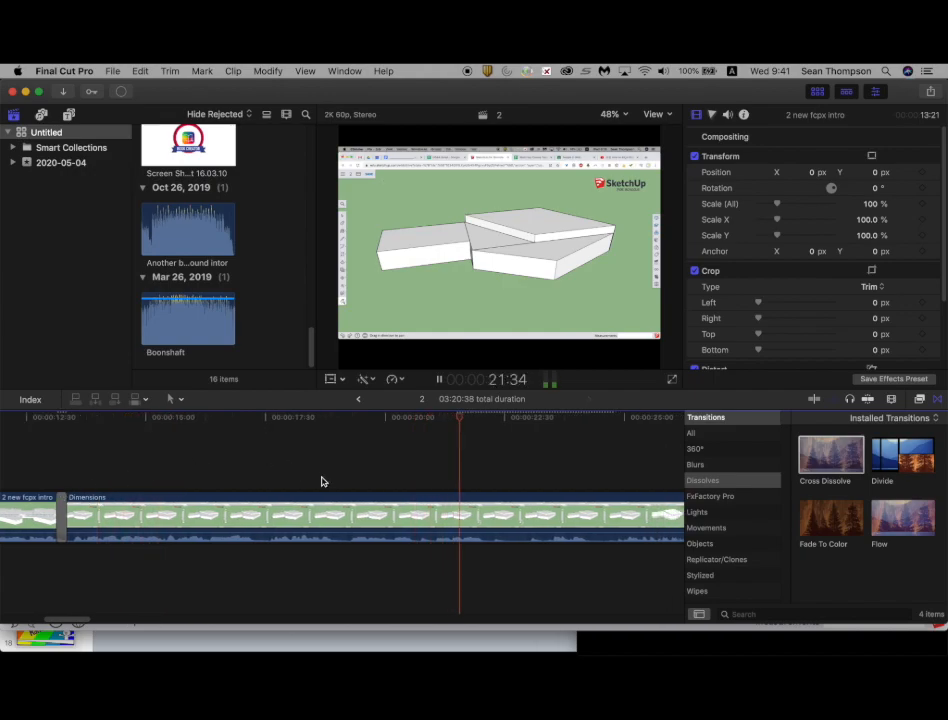
{"action": "left_click", "coordinate": [321, 480]}
{"action": "key", "text": "space"}
{"action": "key", "text": "super+b"}
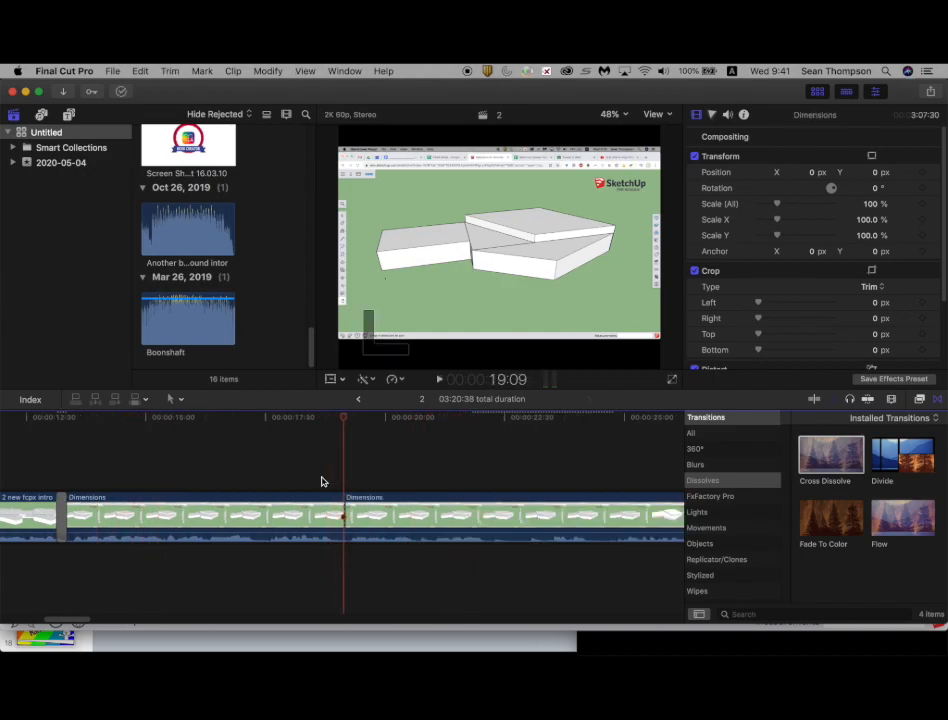
Step: Scale the middle Dimensions segment to about 198% with the Transform controls, framing the left box of the model
{"action": "key", "text": "space"}
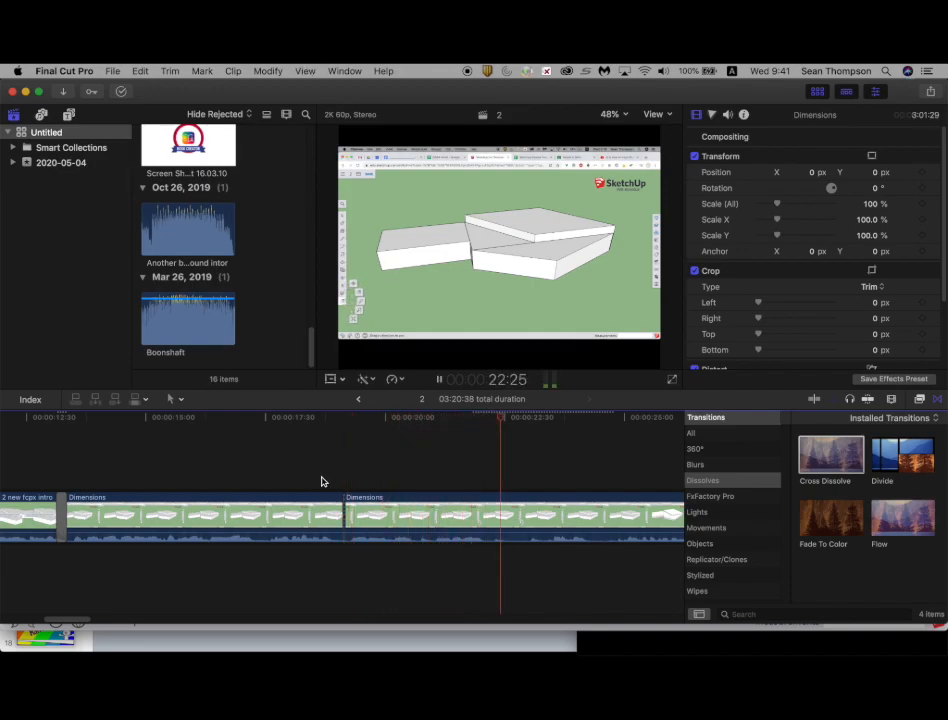
{"action": "key", "text": "space"}
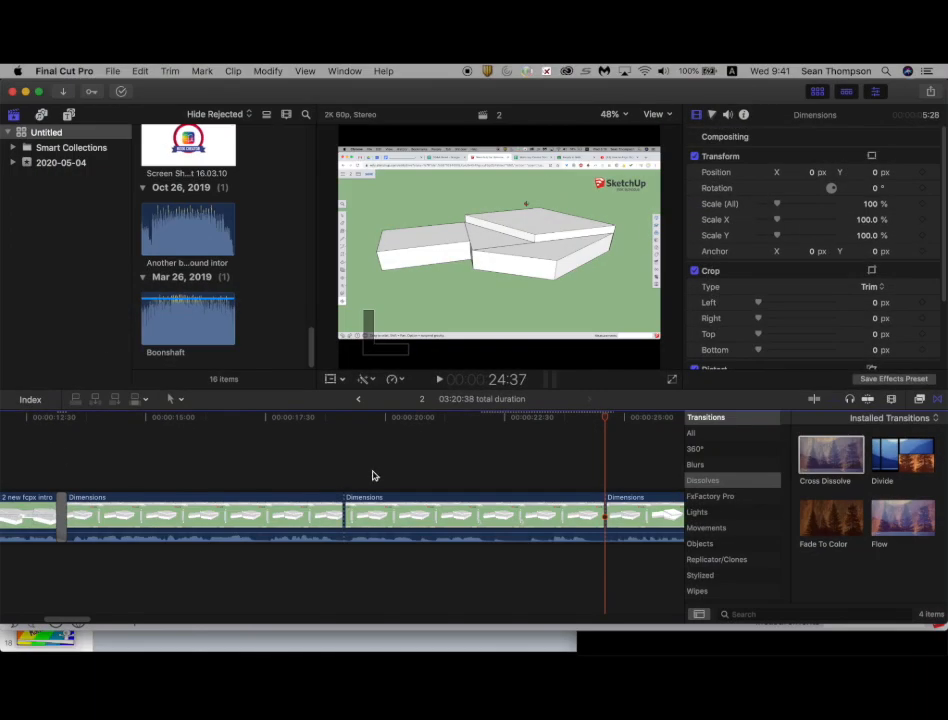
{"action": "left_click", "coordinate": [428, 515]}
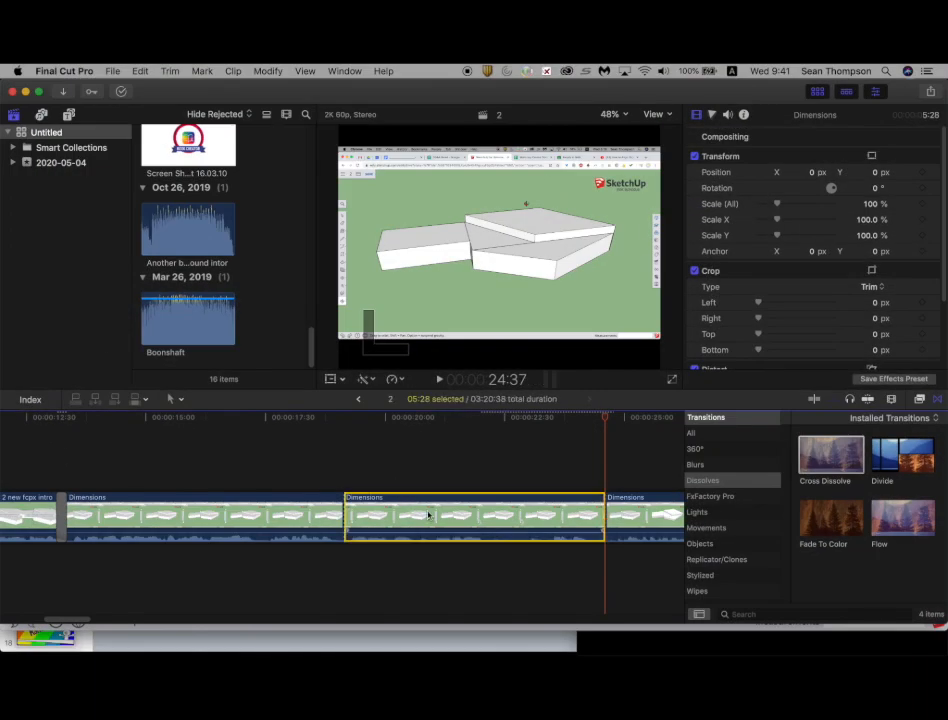
{"action": "left_click", "coordinate": [456, 448]}
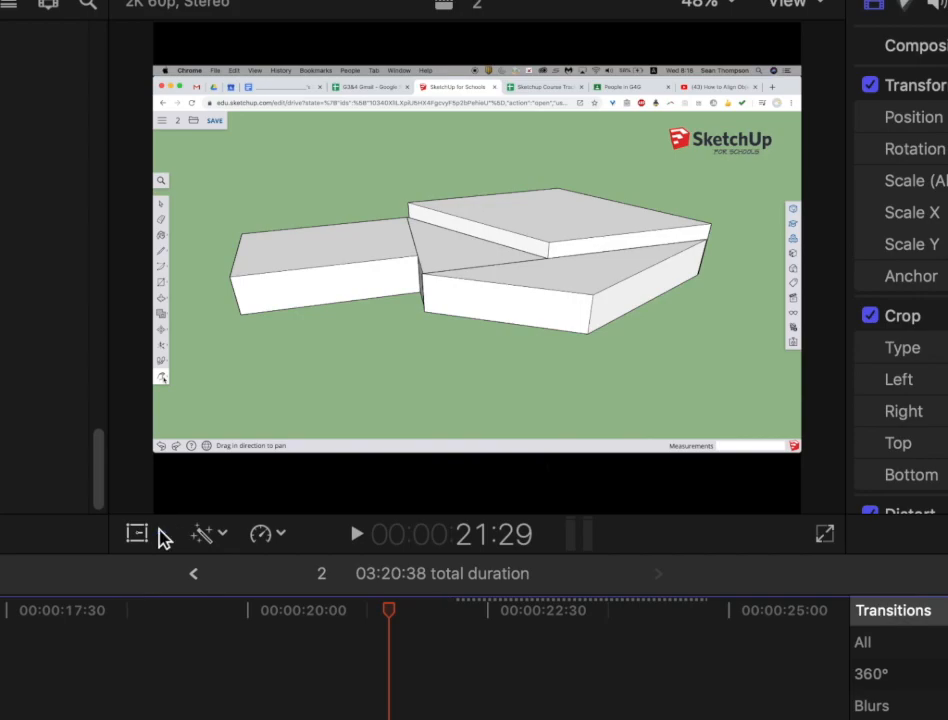
{"action": "left_click", "coordinate": [163, 536]}
{"action": "left_click", "coordinate": [181, 575]}
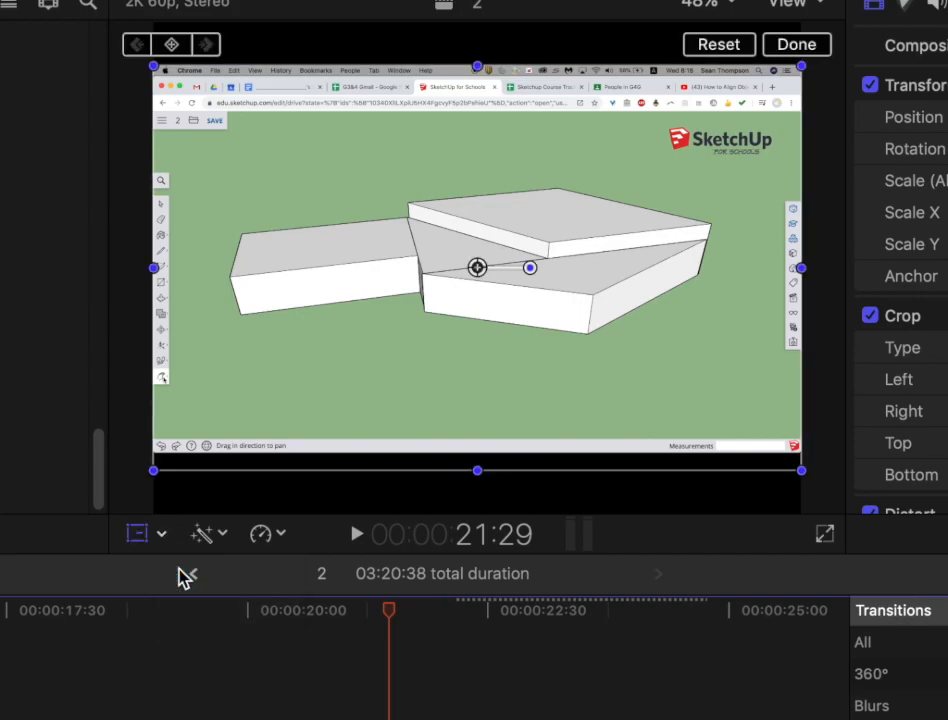
{"action": "left_click_drag", "start_coordinate": [805, 472], "coordinate": [830, 512]}
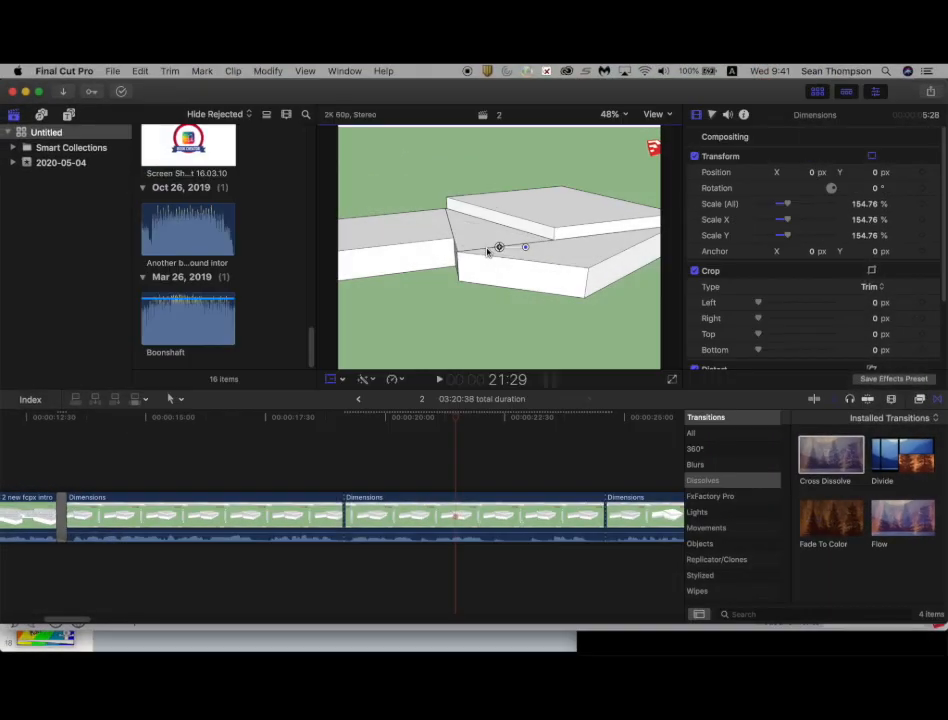
{"action": "left_click_drag", "start_coordinate": [459, 278], "coordinate": [543, 388]}
{"action": "left_click_drag", "start_coordinate": [533, 307], "coordinate": [312, 330]}
{"action": "left_click_drag", "start_coordinate": [565, 173], "coordinate": [620, 140]}
{"action": "left_click_drag", "start_coordinate": [444, 269], "coordinate": [817, 153]}
{"action": "left_click_drag", "start_coordinate": [557, 240], "coordinate": [537, 252]}
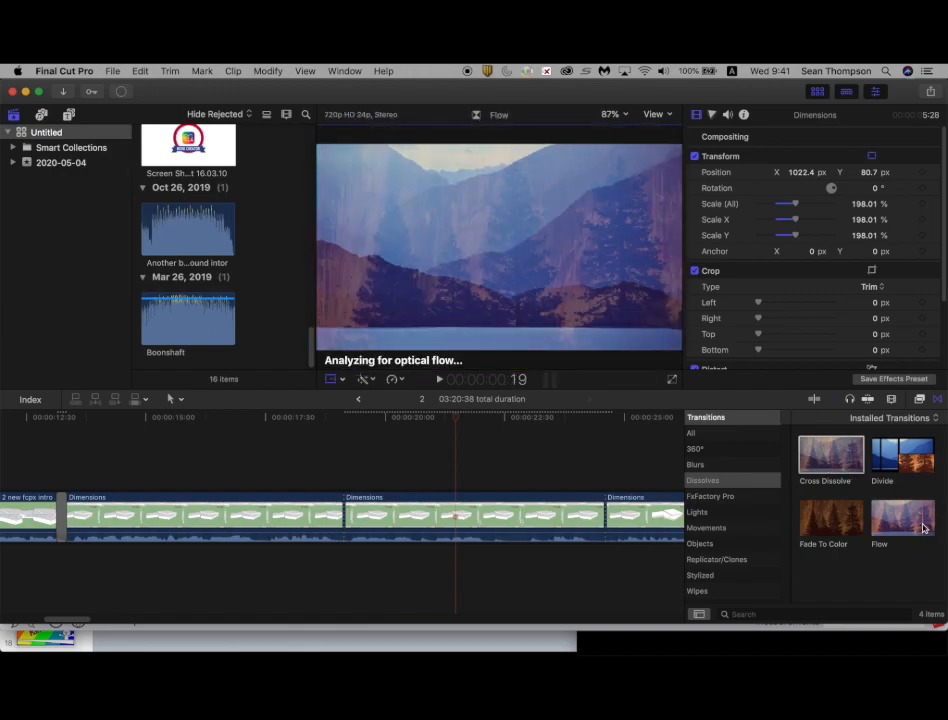
Step: Add a Flow transition to the zoomed segment and split the clip at the playhead
{"action": "left_click_drag", "start_coordinate": [923, 528], "coordinate": [612, 515]}
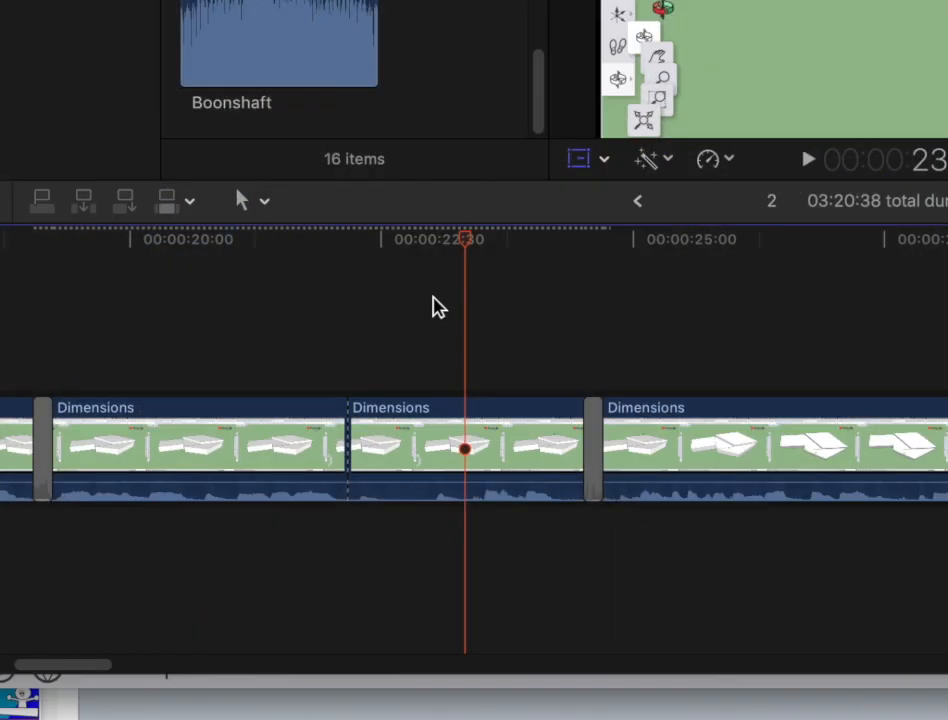
{"action": "key", "text": "super+b"}
Step: Detach the audio of the short segment before the playhead and delete that audio
{"action": "left_click", "coordinate": [258, 506]}
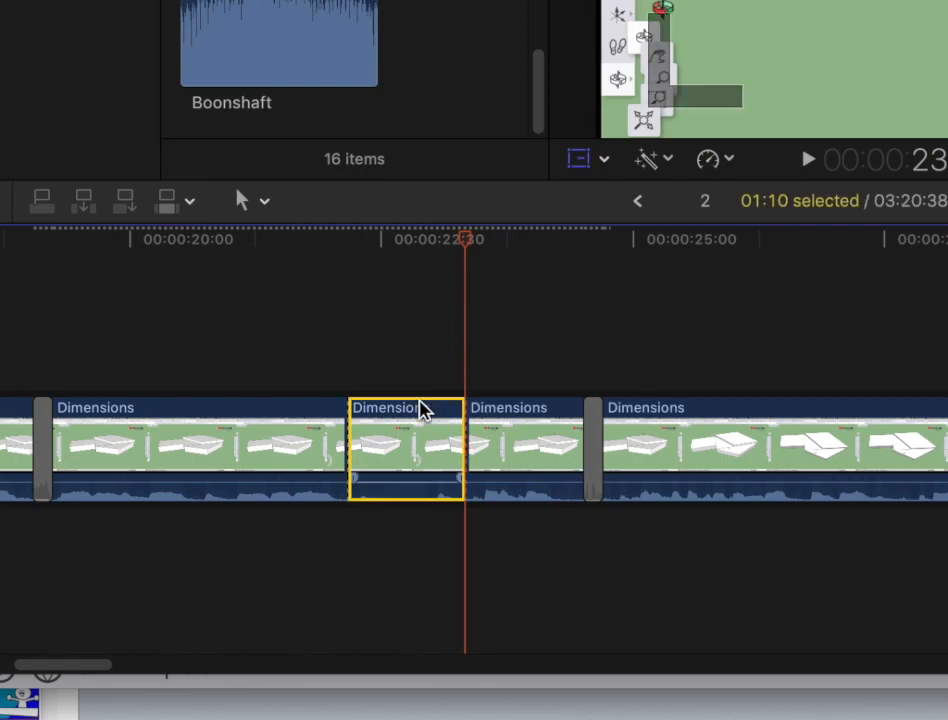
{"action": "right_click", "coordinate": [420, 401]}
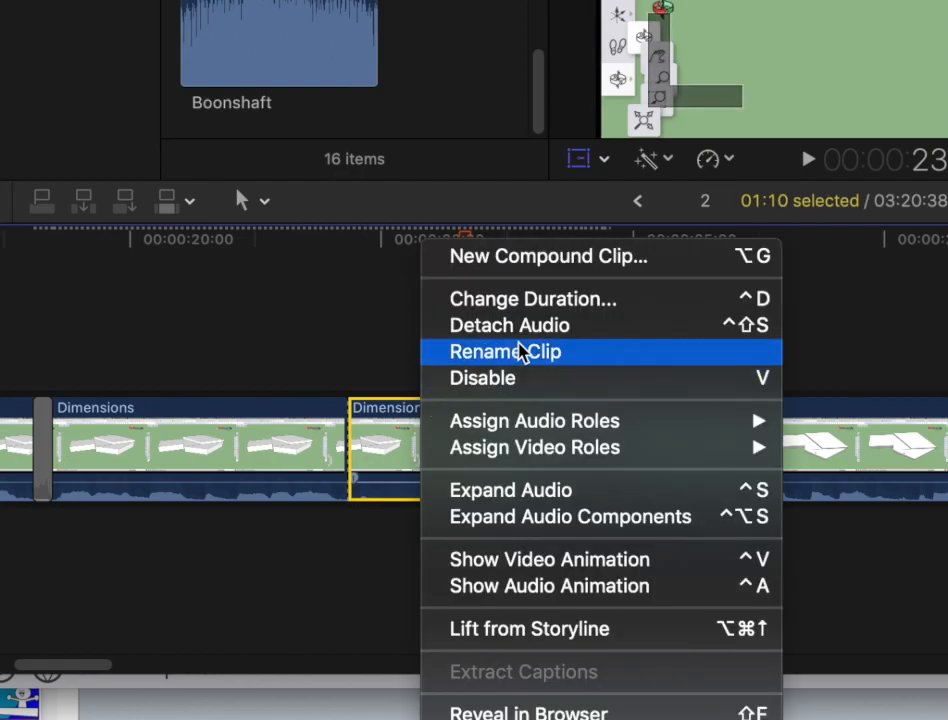
{"action": "left_click", "coordinate": [527, 326]}
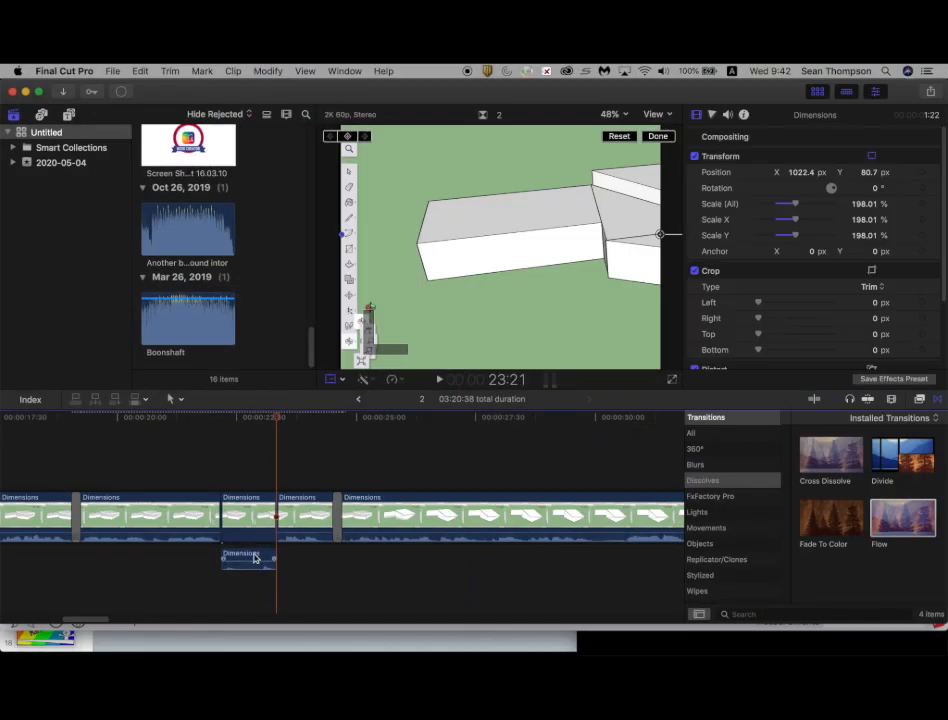
{"action": "left_click", "coordinate": [254, 558]}
{"action": "key", "text": "Delete"}
Step: Retime the short segment to Fast 2x
{"action": "left_click", "coordinate": [250, 455]}
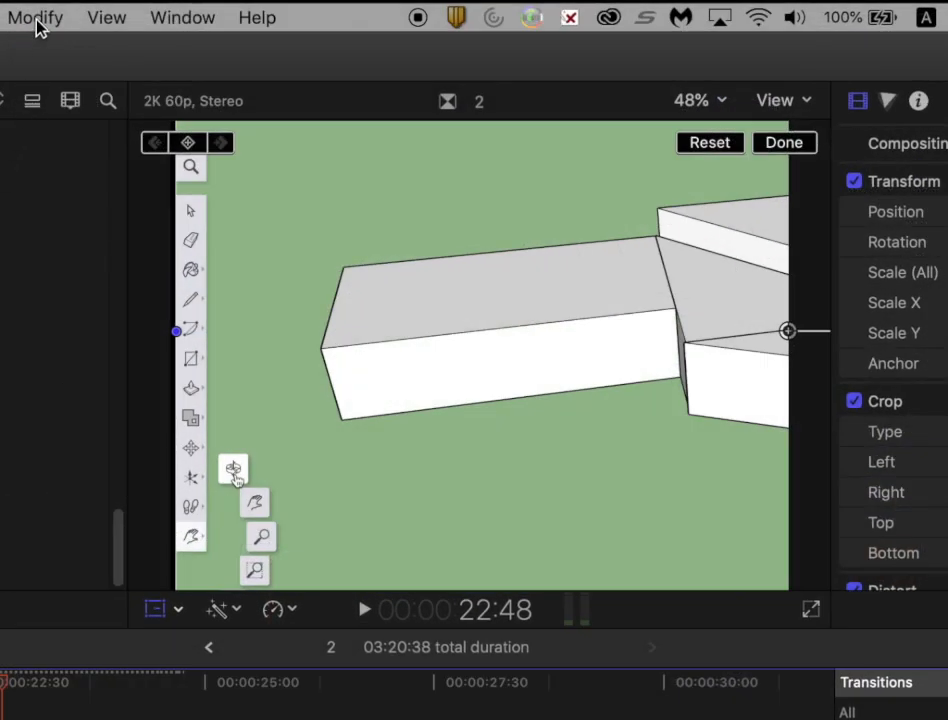
{"action": "left_click", "coordinate": [37, 18]}
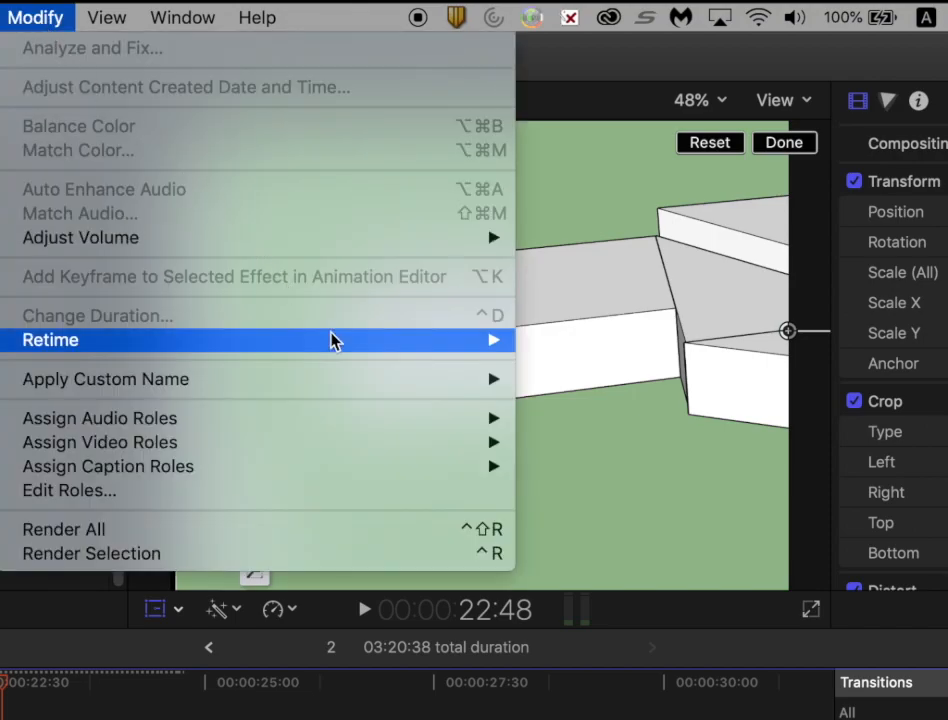
{"action": "mouse_move", "coordinate": [343, 339]}
{"action": "mouse_move", "coordinate": [723, 366]}
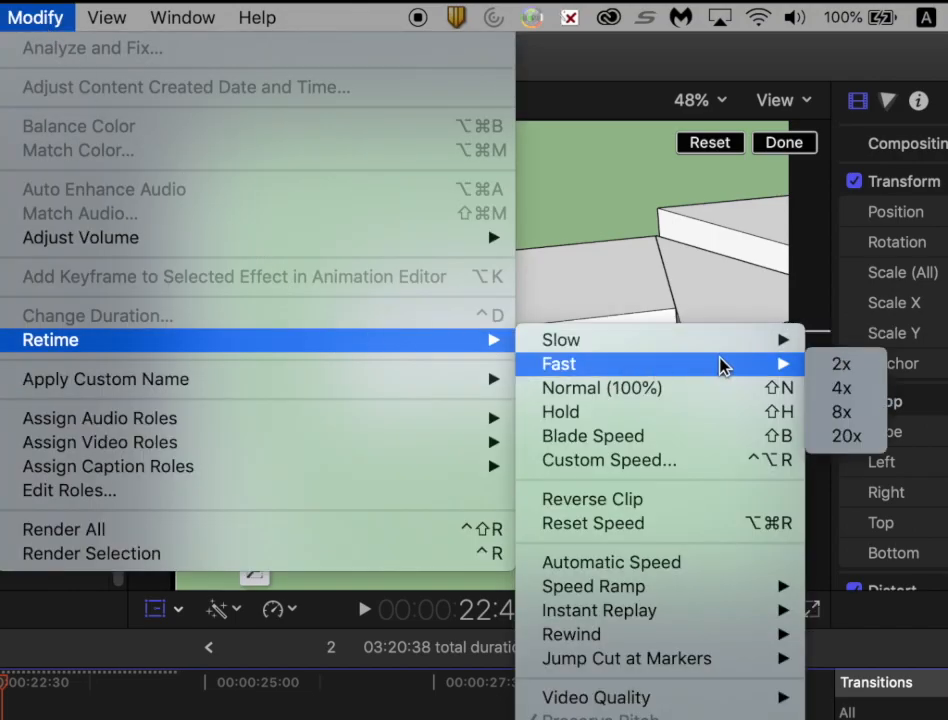
{"action": "left_click", "coordinate": [838, 364]}
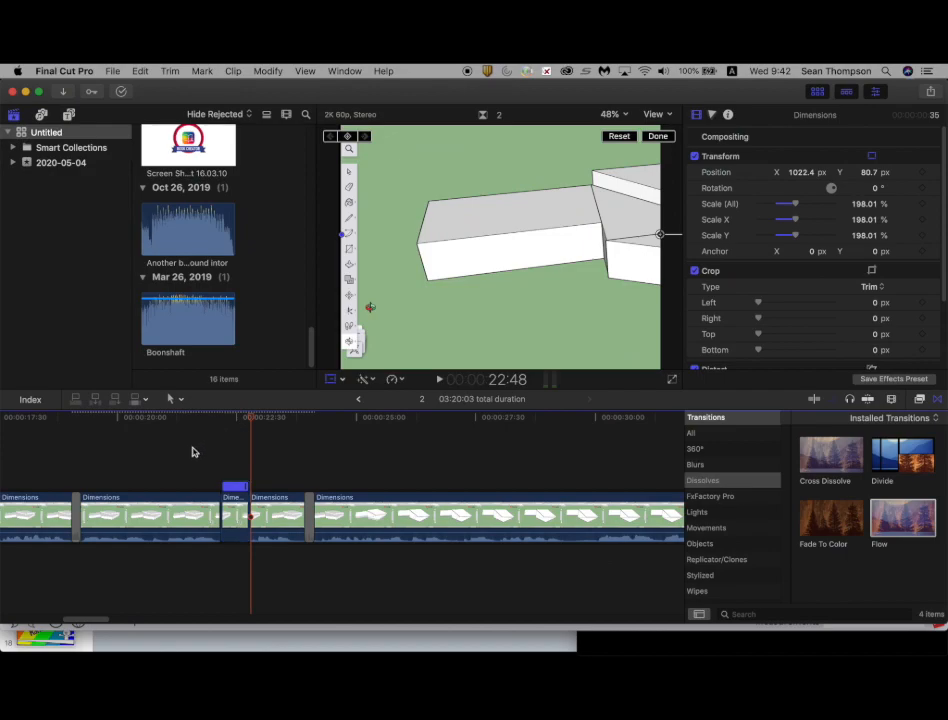
{"action": "left_click", "coordinate": [193, 452]}
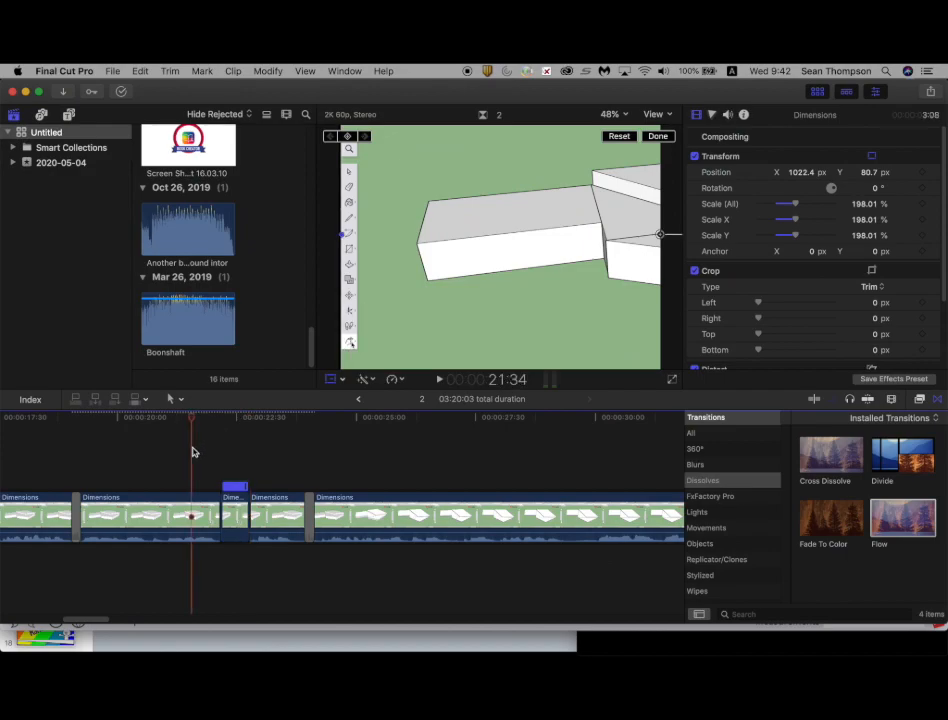
Step: Play back the edited segment, then undo the last change to the Dimensions clip
{"action": "key", "text": "space"}
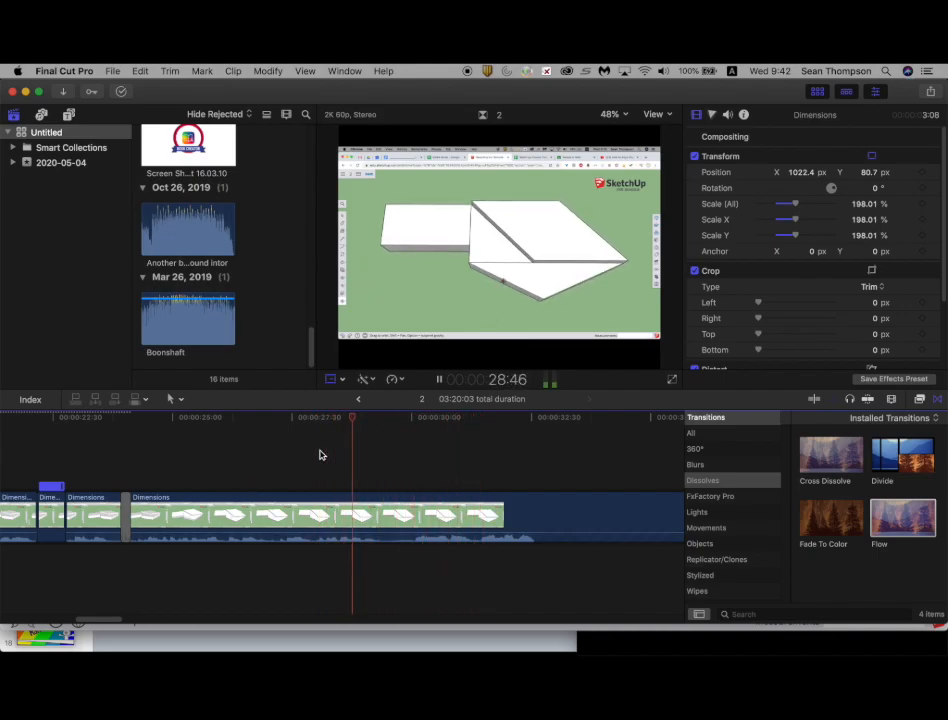
{"action": "key", "text": "space"}
{"action": "key", "text": "super+z"}
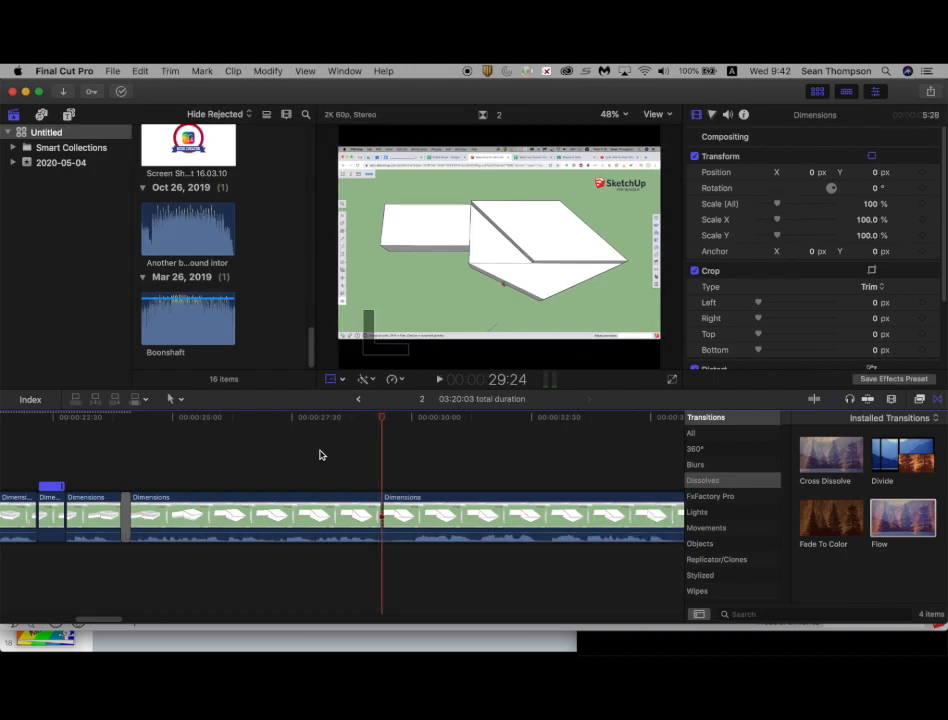
Step: Split the Dimensions clip at a point about 30 seconds in, a couple of frames back from the chosen spot
{"action": "left_click", "coordinate": [418, 458]}
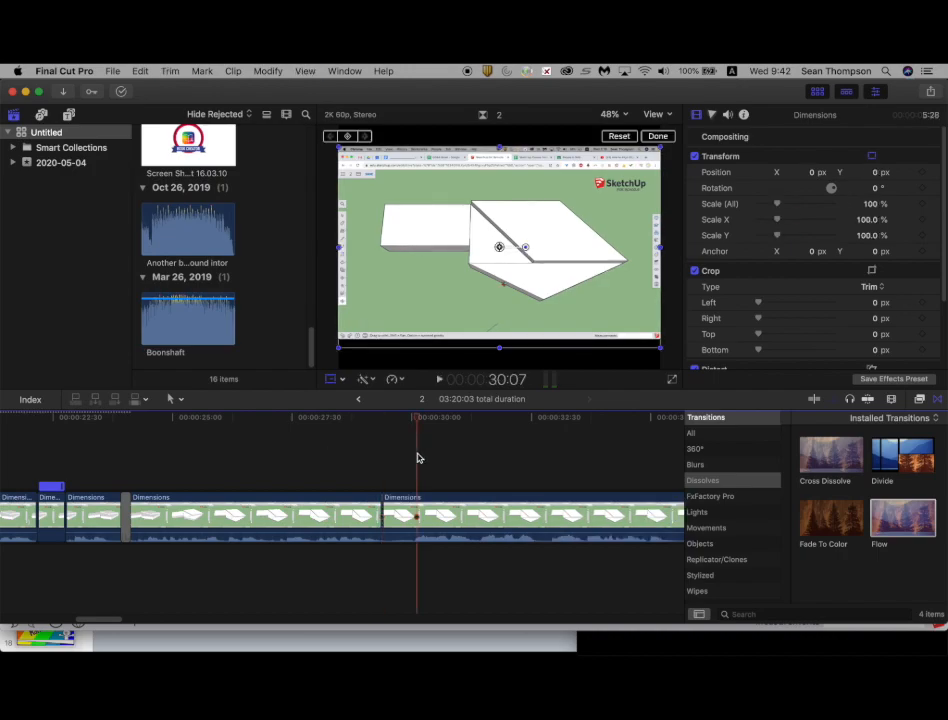
{"action": "key", "text": "Left"}
{"action": "key", "text": "Left"}
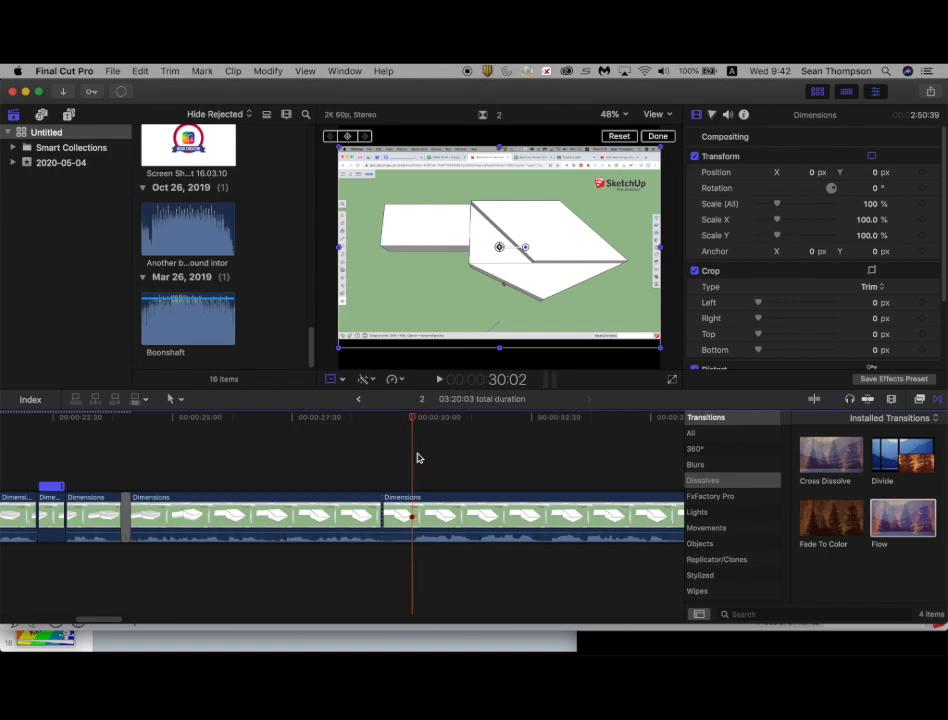
{"action": "key", "text": "super+b"}
Step: Detach the audio from the short Dimensions piece just before the new cut and delete the detached audio
{"action": "right_click", "coordinate": [405, 510]}
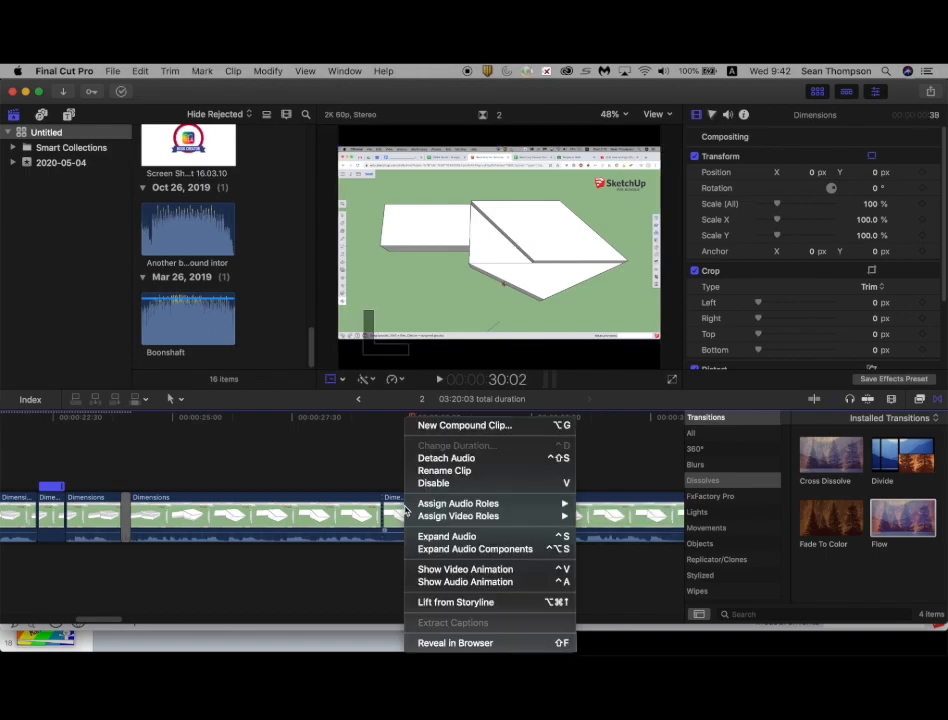
{"action": "left_click", "coordinate": [461, 461]}
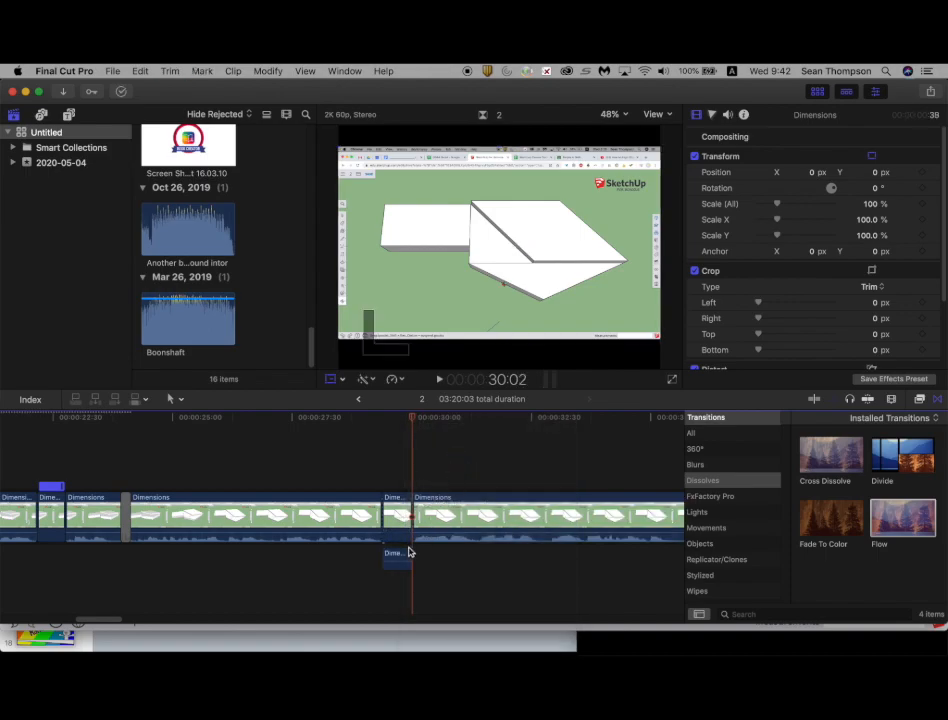
{"action": "left_click", "coordinate": [403, 555]}
{"action": "key", "text": "Delete"}
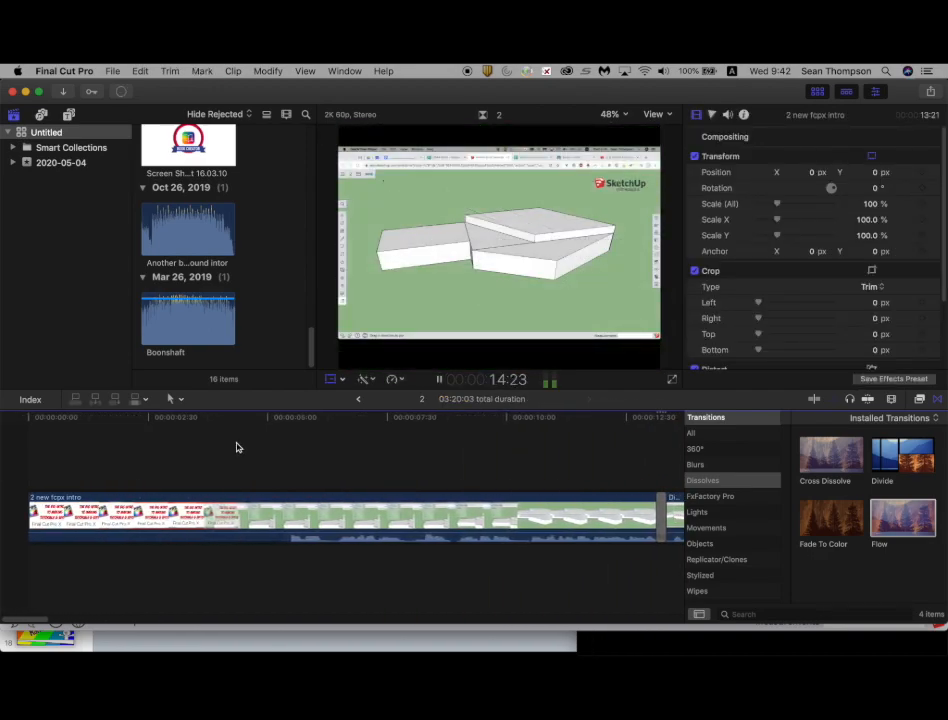
Step: In Finder, search for intor and add Another background intor.mp3 beneath the intro clip at the project start
{"action": "left_click", "coordinate": [237, 447]}
{"action": "key", "text": "space"}
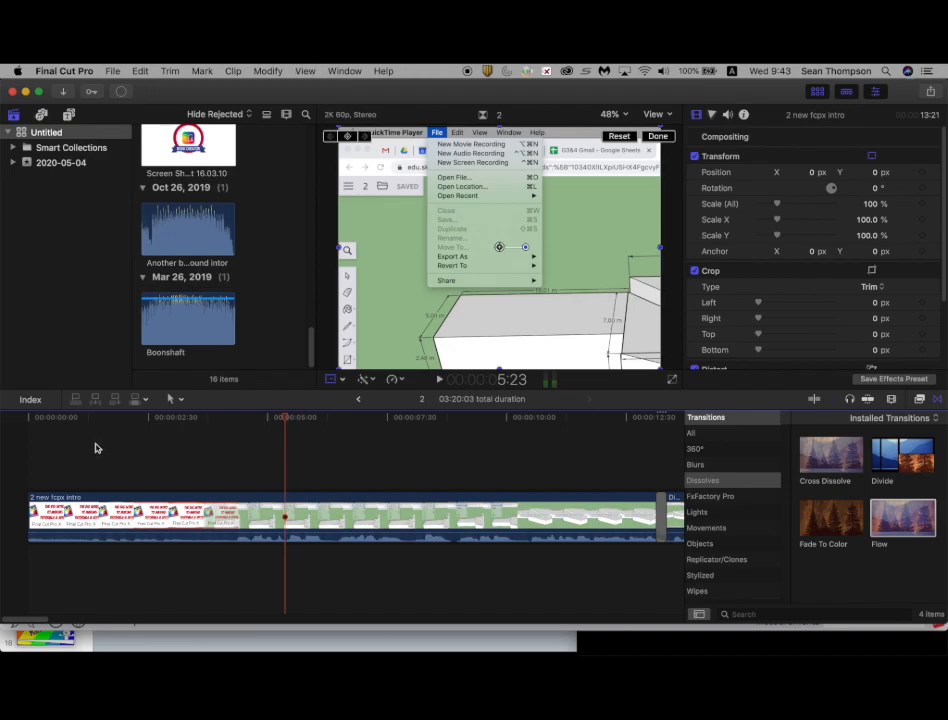
{"action": "key", "text": "super+Tab"}
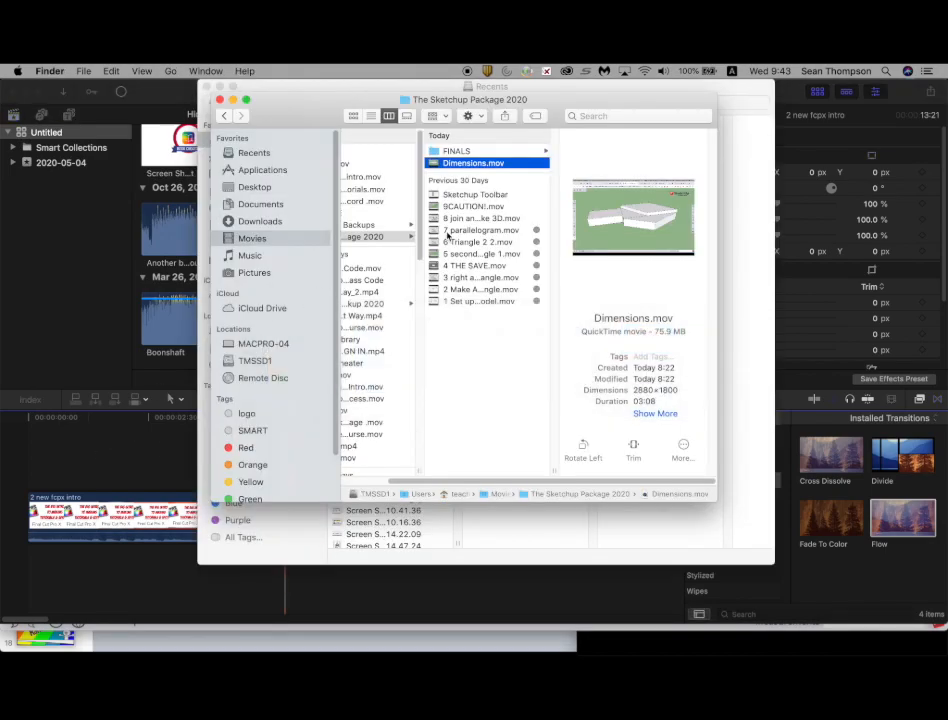
{"action": "left_click", "coordinate": [629, 116]}
{"action": "type", "text": "i"}
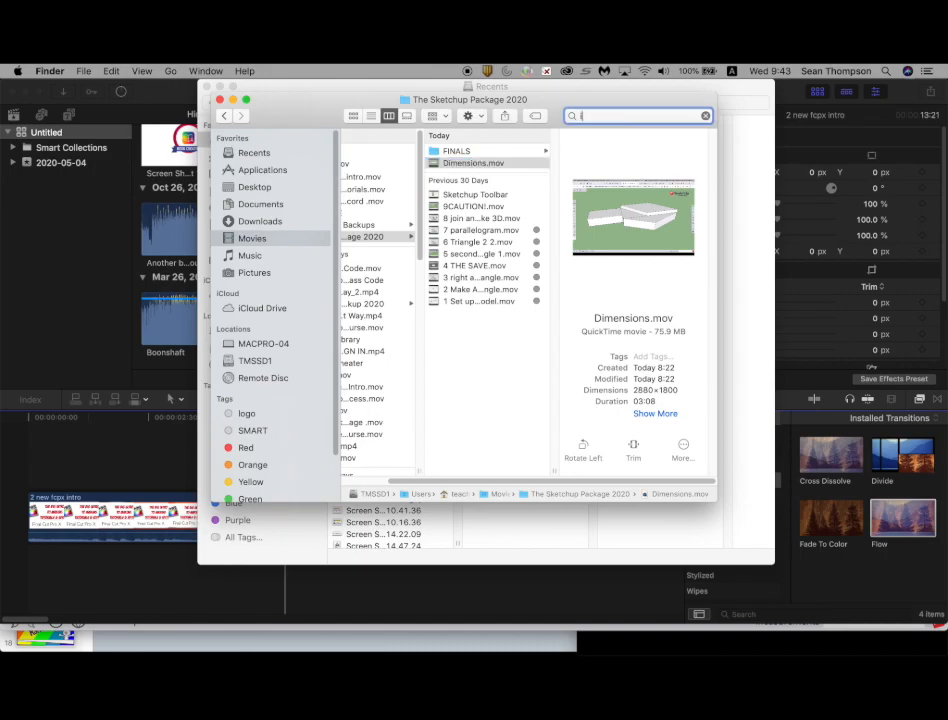
{"action": "type", "text": "ntor"}
{"action": "key", "text": "Return"}
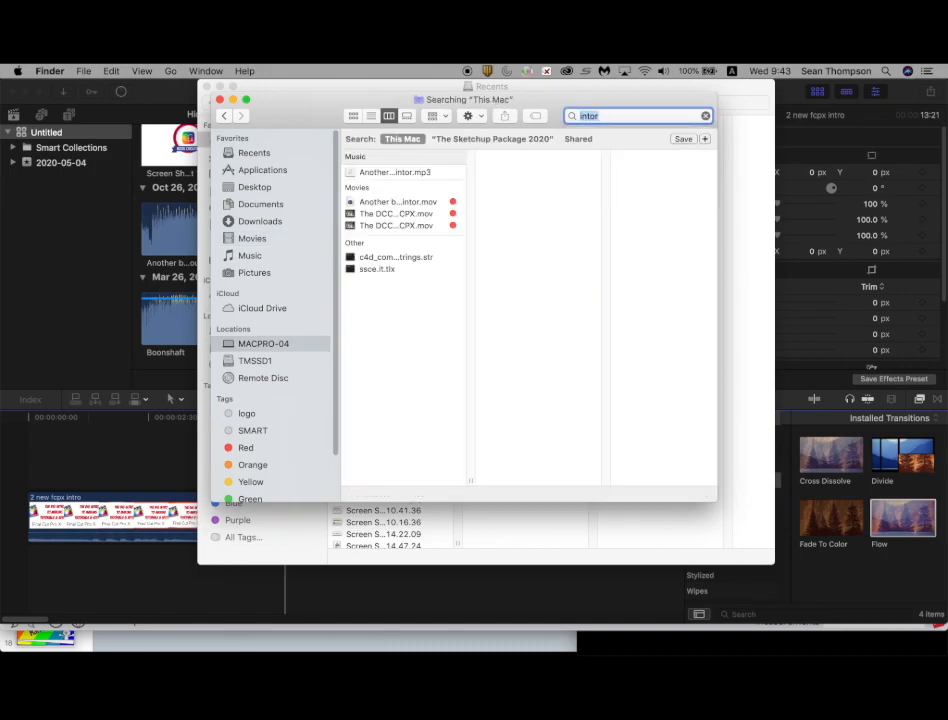
{"action": "left_click", "coordinate": [426, 175]}
{"action": "left_click_drag", "start_coordinate": [586, 205], "coordinate": [65, 547]}
{"action": "left_click_drag", "start_coordinate": [31, 582], "coordinate": [36, 580]}
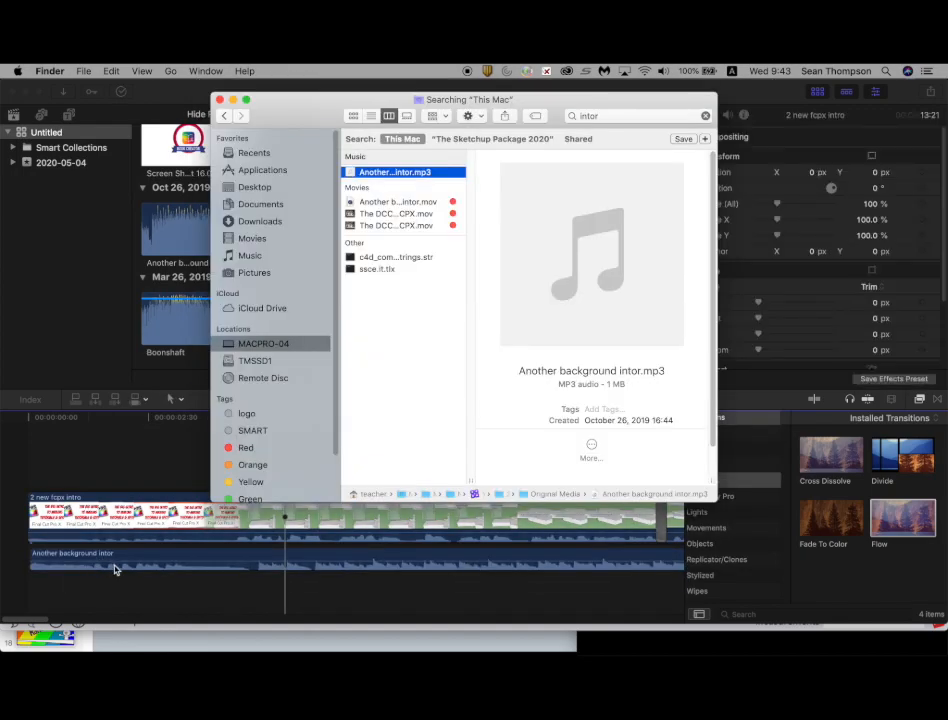
{"action": "left_click", "coordinate": [30, 588]}
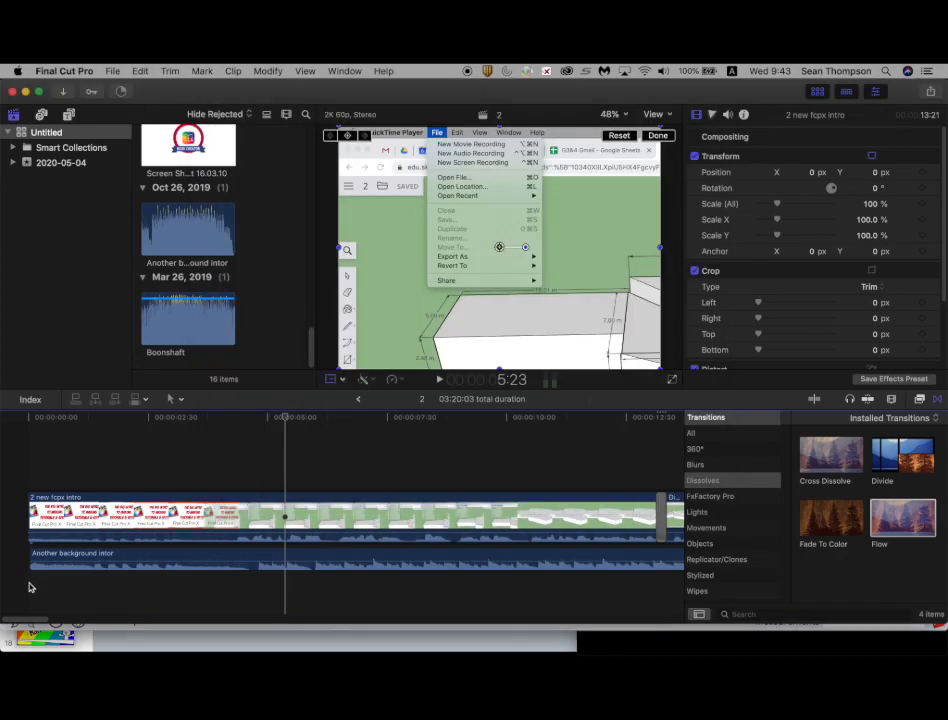
Step: Play the project from the beginning to review the intro with its background music
{"action": "left_click", "coordinate": [532, 480]}
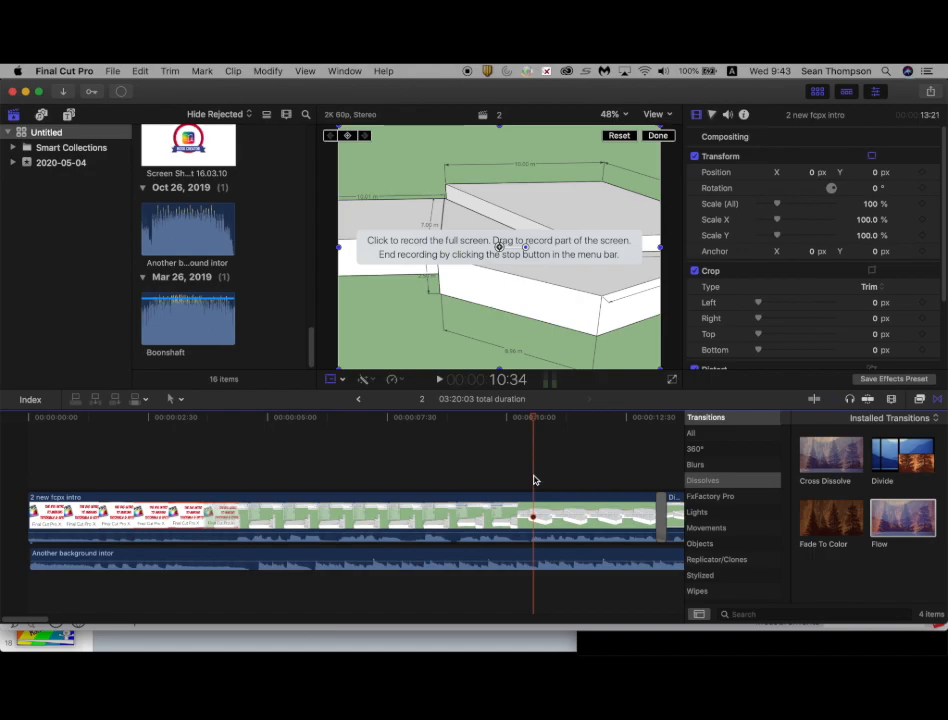
{"action": "key", "text": "Home"}
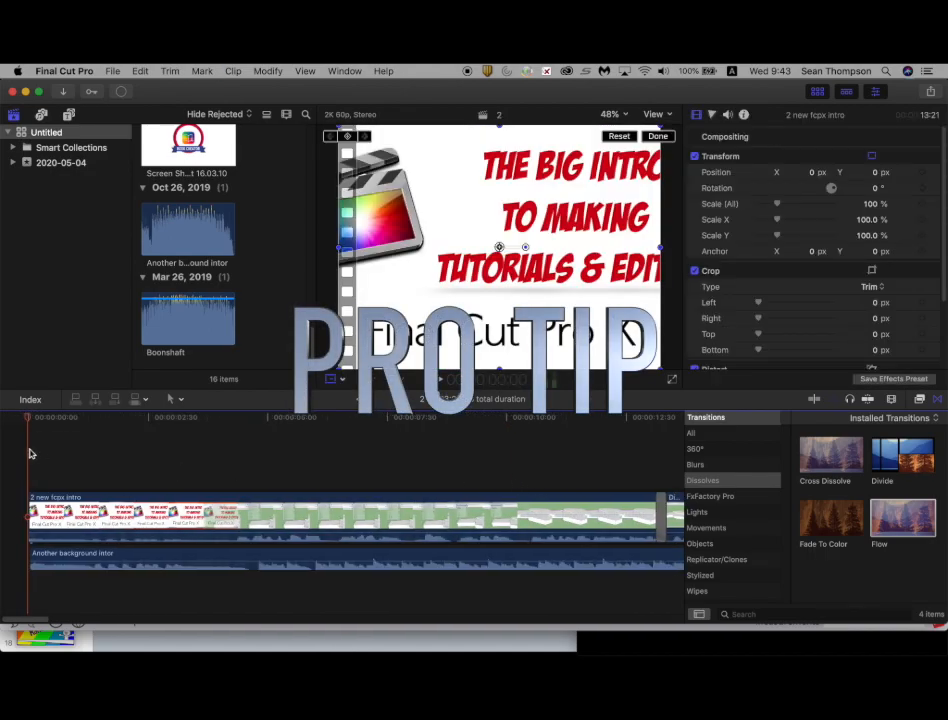
{"action": "key", "text": "space"}
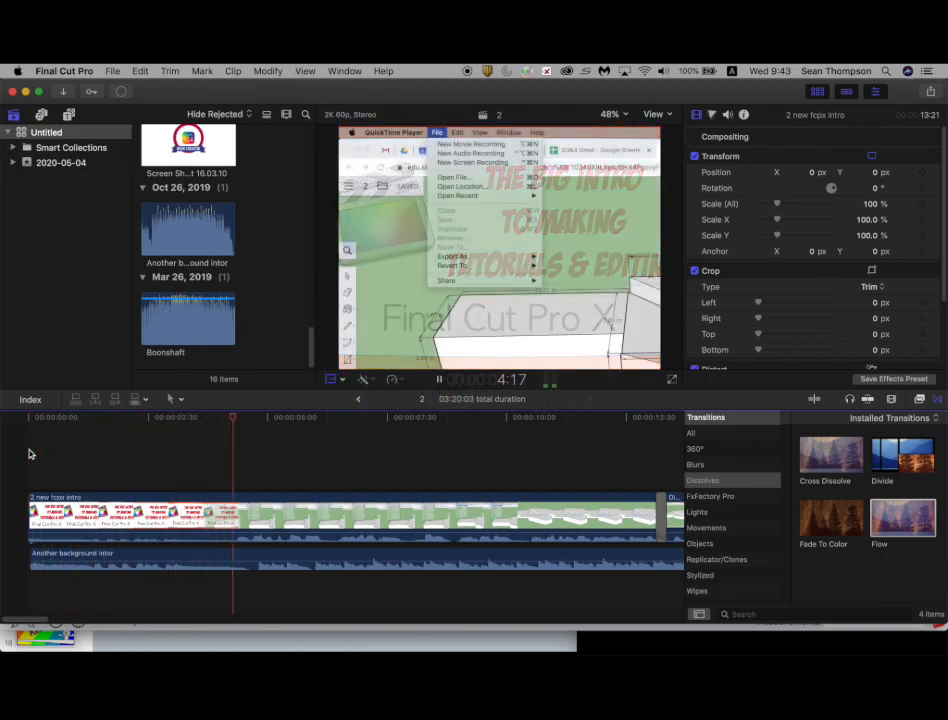
{"action": "key", "text": "space"}
Step: Split the background music clip at about 4 seconds into the project
{"action": "left_click", "coordinate": [250, 560]}
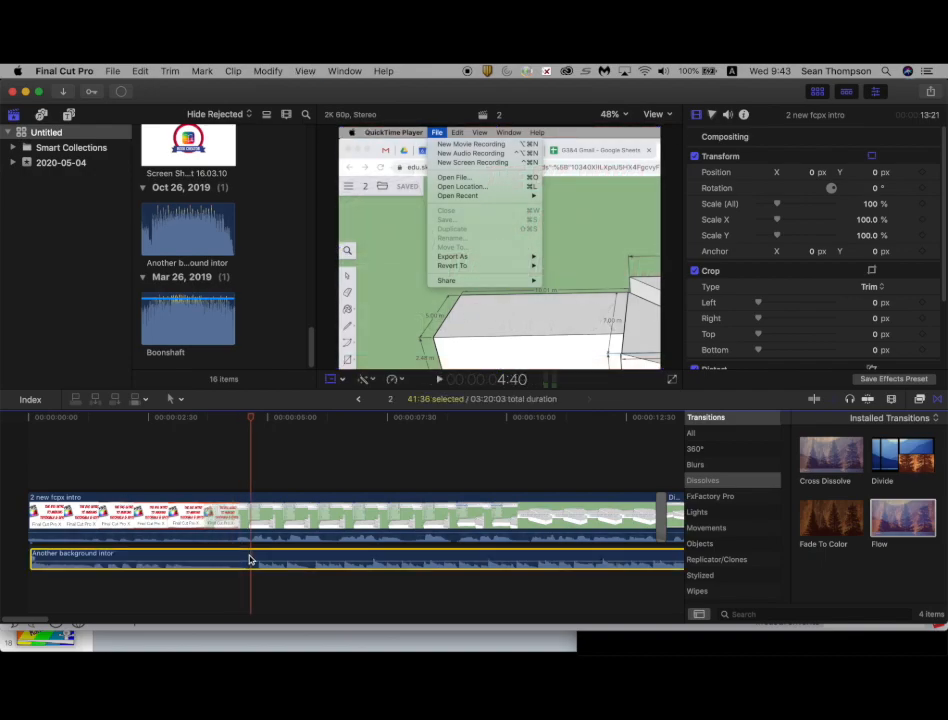
{"action": "key", "text": "super+b"}
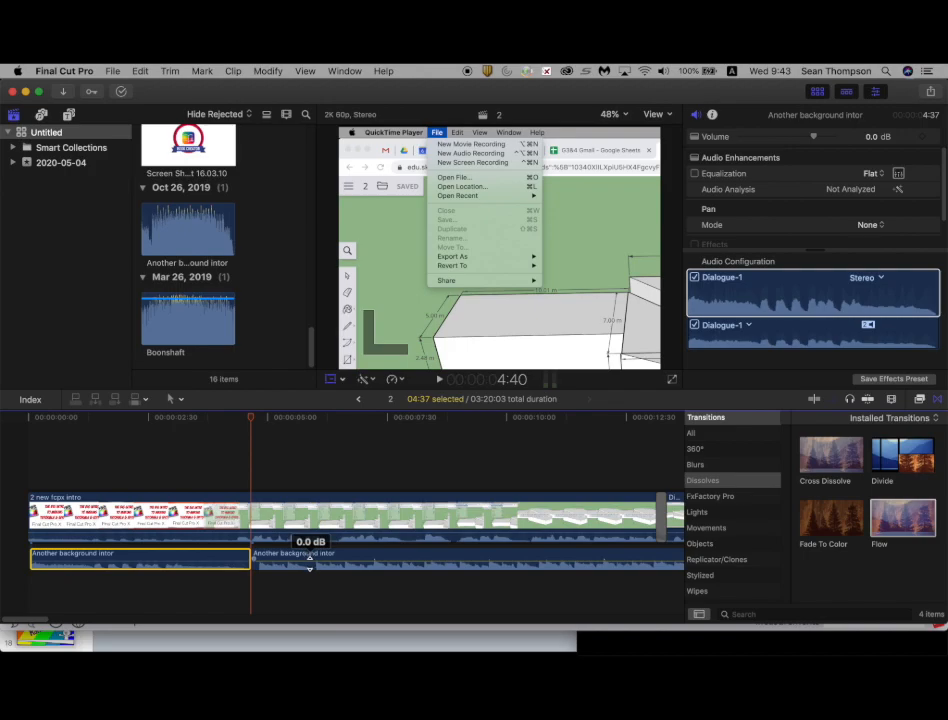
{"action": "left_click_drag", "start_coordinate": [309, 560], "coordinate": [309, 569]}
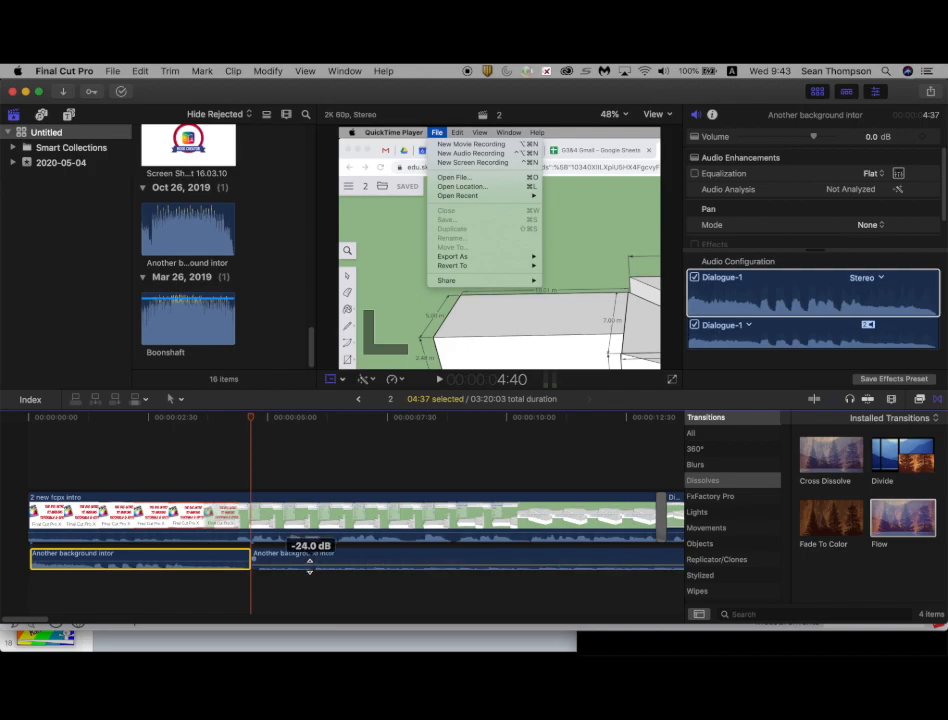
Step: Lower the volume of the second background music segment to about -40 dB
{"action": "left_click", "coordinate": [218, 468]}
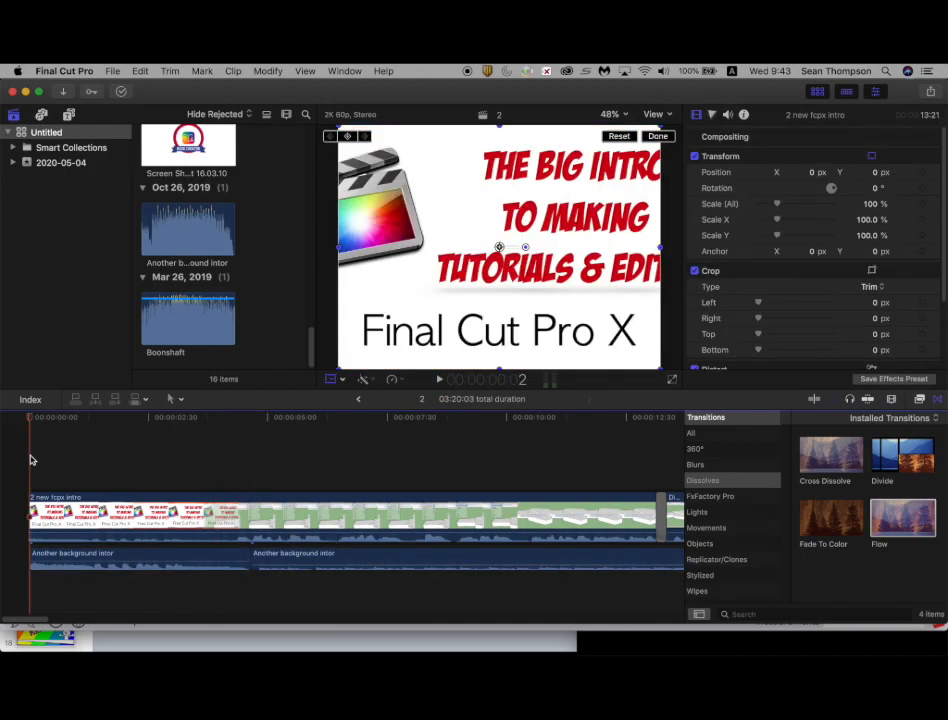
{"action": "key", "text": "space"}
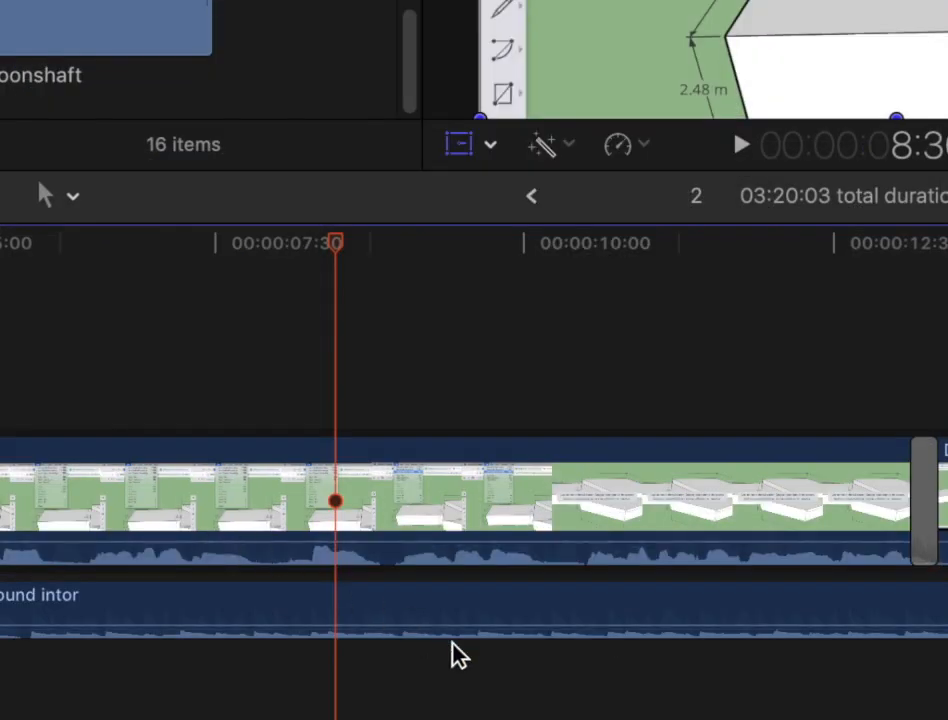
{"action": "left_click", "coordinate": [470, 624]}
{"action": "left_click", "coordinate": [470, 628]}
{"action": "left_click_drag", "start_coordinate": [470, 626], "coordinate": [471, 632]}
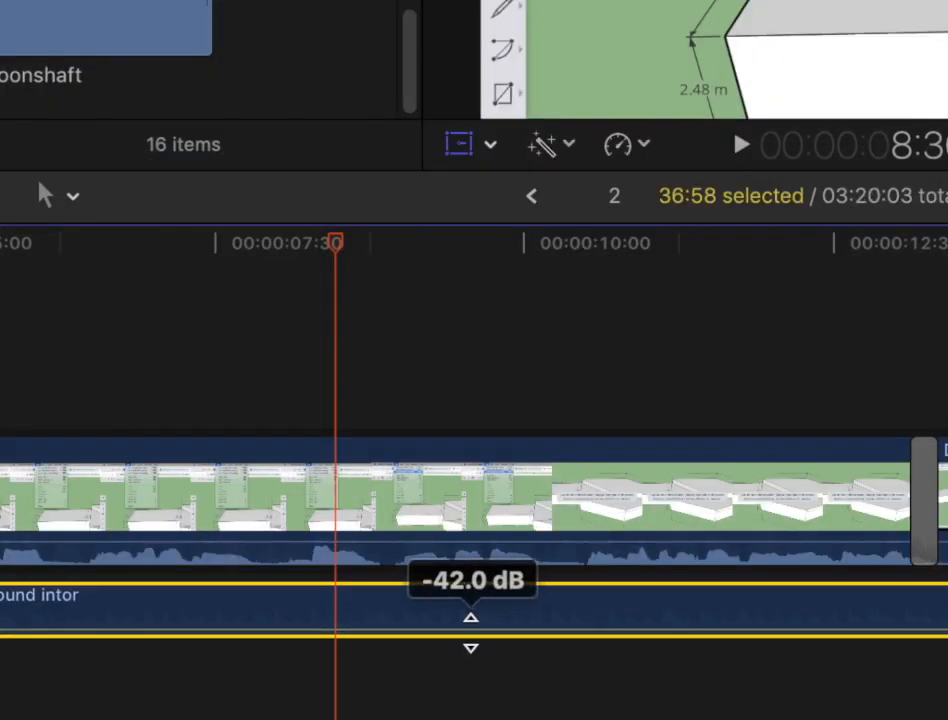
{"action": "key", "text": "space"}
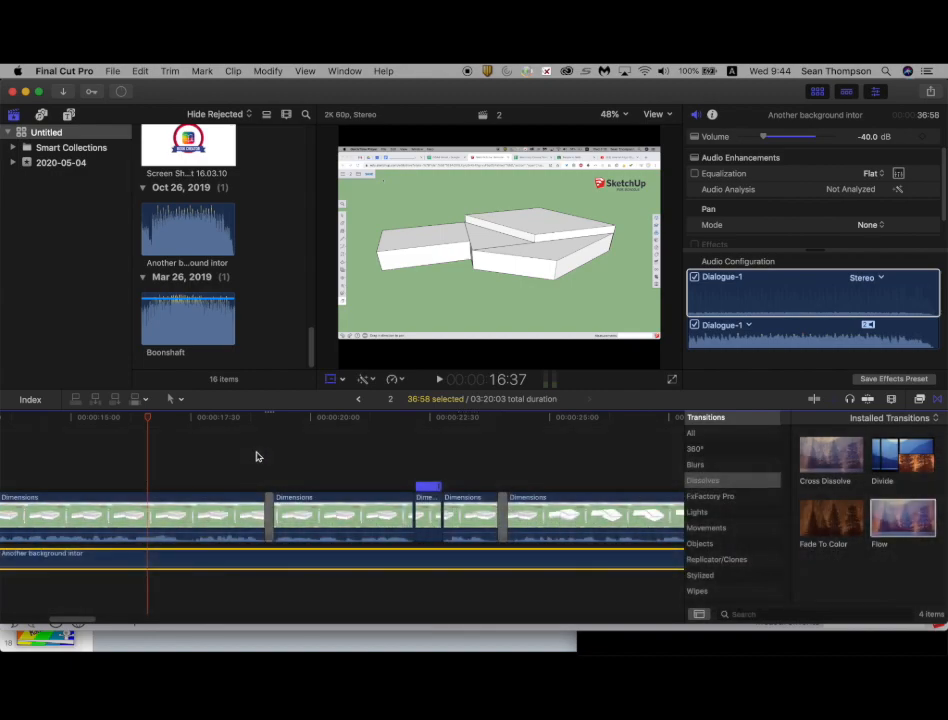
Step: Add a Fade To Color transition to the end of the final Dimensions clip
{"action": "key", "text": "End"}
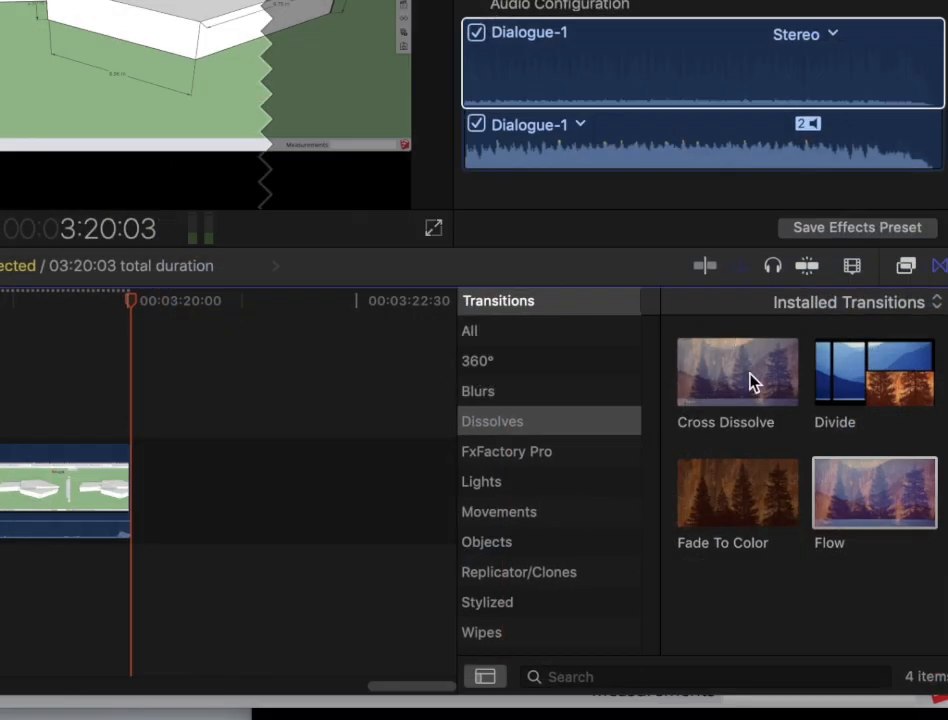
{"action": "left_click", "coordinate": [733, 502]}
{"action": "left_click_drag", "start_coordinate": [733, 502], "coordinate": [135, 457]}
{"action": "left_click", "coordinate": [377, 441]}
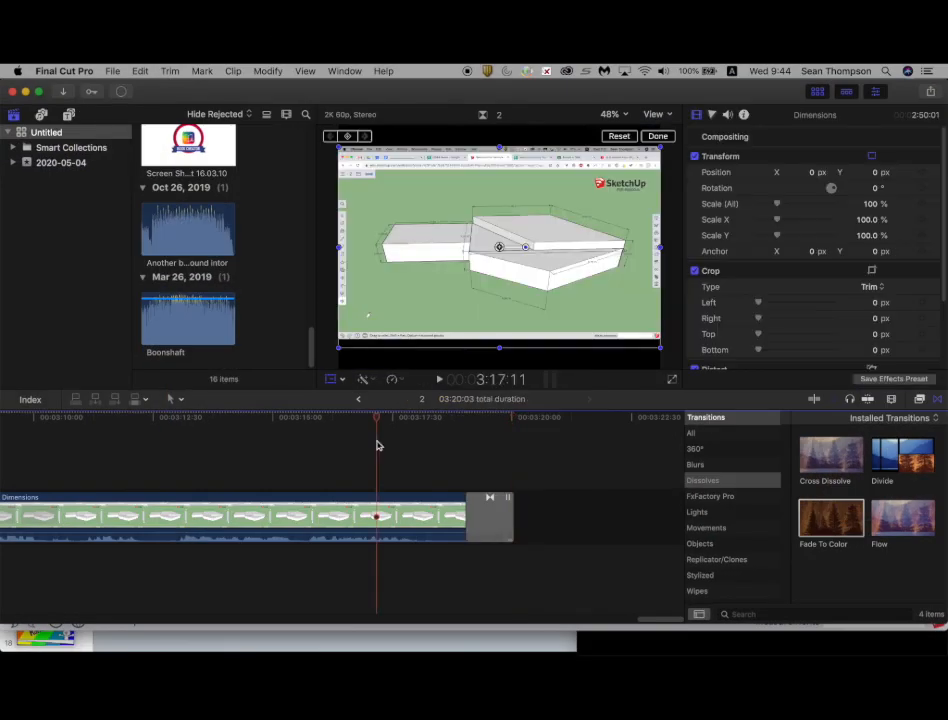
Step: In Finder, search for boonshaft and add Boonshaft.mp3 beneath the end of the final Dimensions clip
{"action": "key", "text": "super+Tab"}
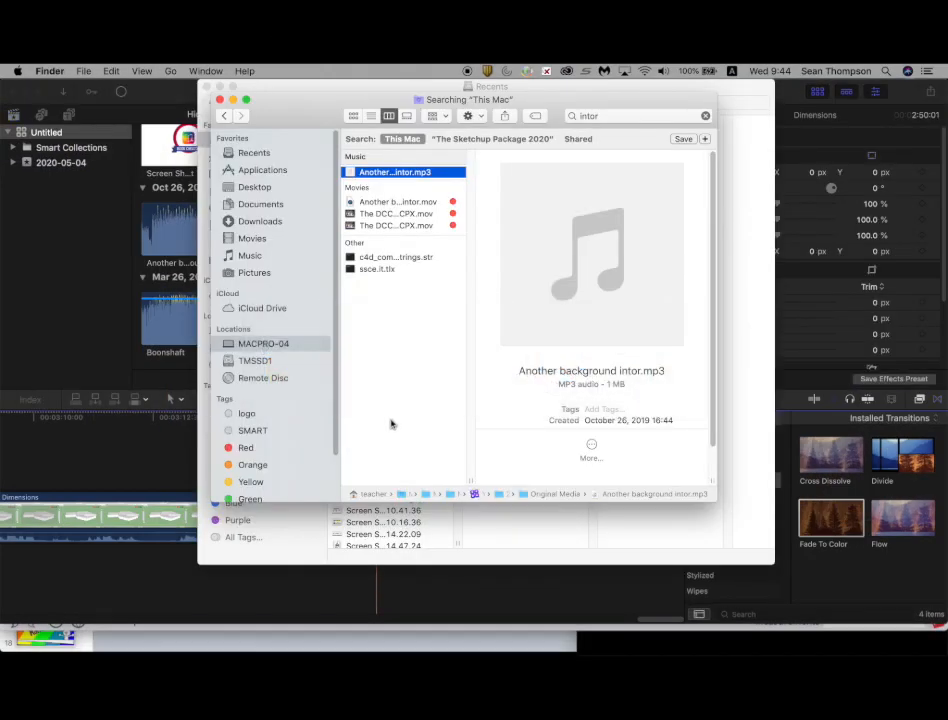
{"action": "left_click", "coordinate": [608, 115]}
{"action": "type", "text": "boonshaft"}
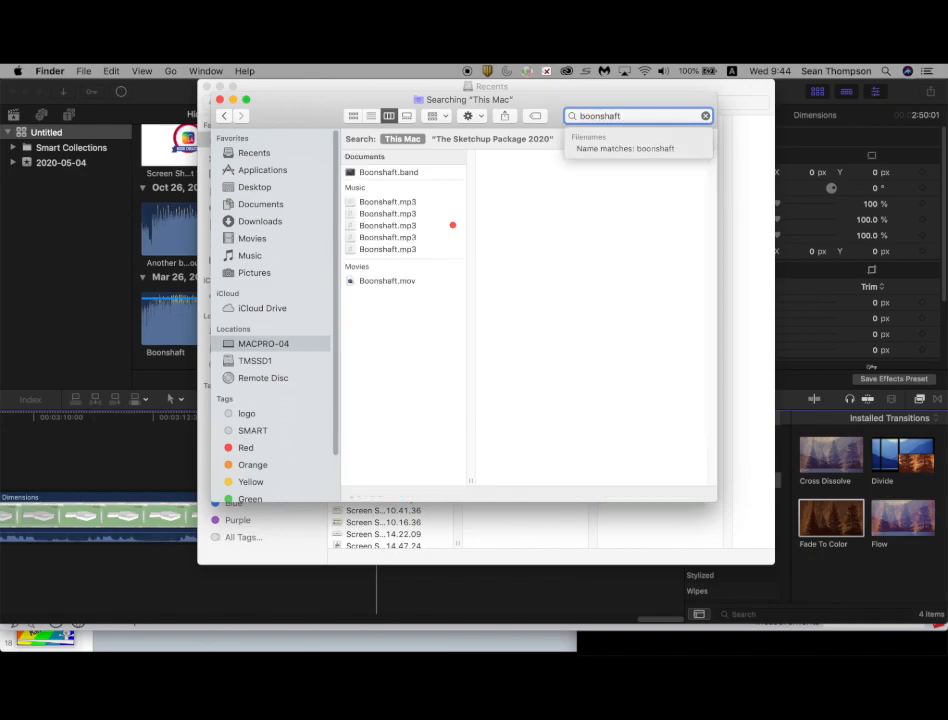
{"action": "key", "text": "Return"}
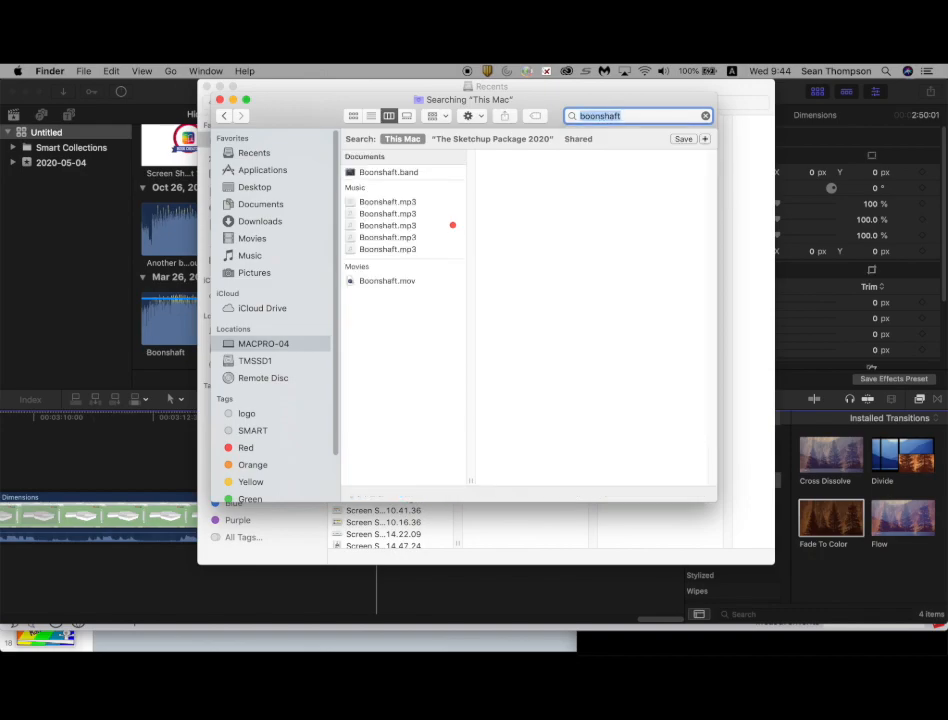
{"action": "left_click", "coordinate": [404, 227]}
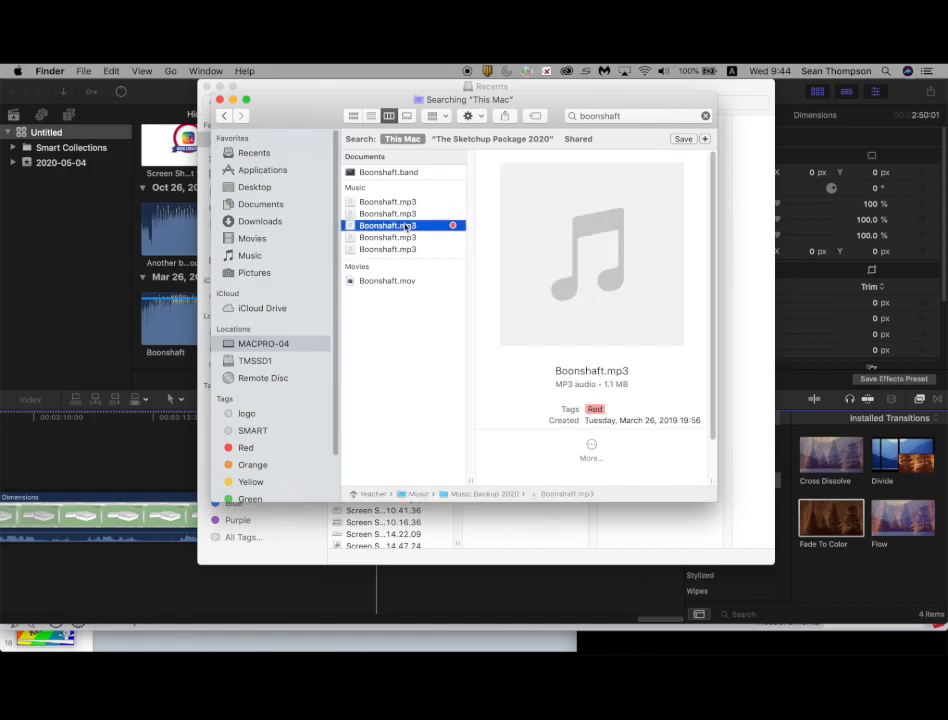
{"action": "left_click_drag", "start_coordinate": [522, 225], "coordinate": [159, 440]}
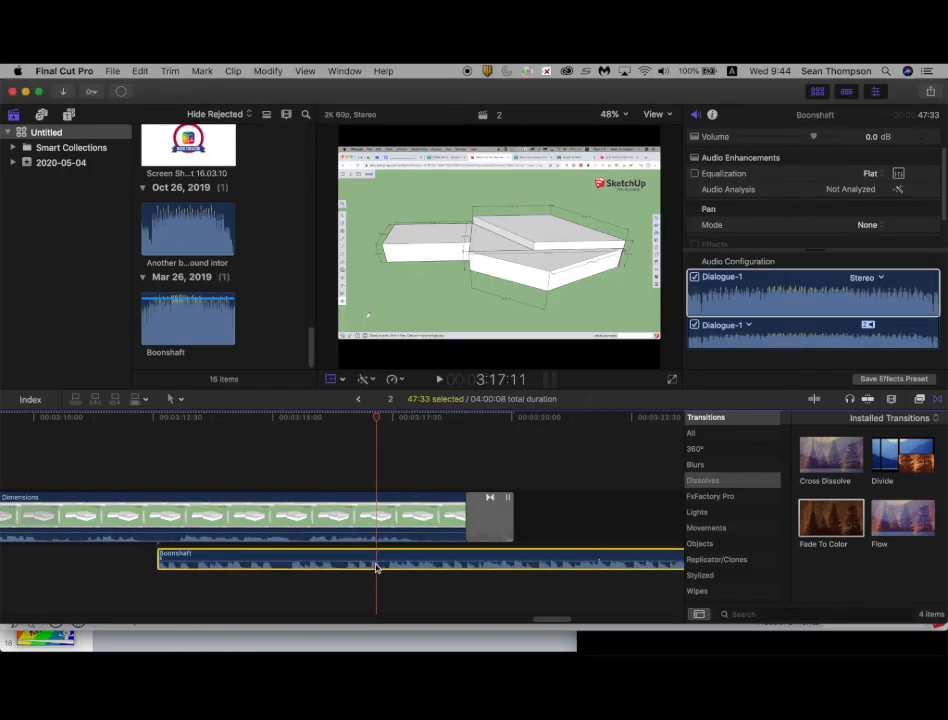
Step: Split the Boonshaft audio at the playhead and delete the part after the cut
{"action": "key", "text": "super+b"}
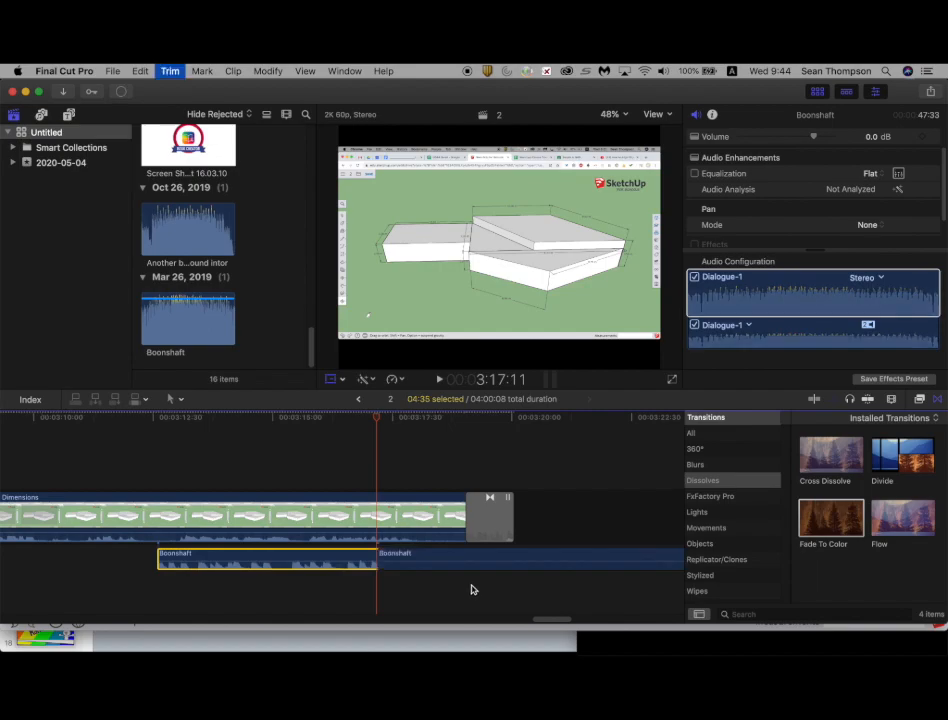
{"action": "left_click", "coordinate": [465, 560]}
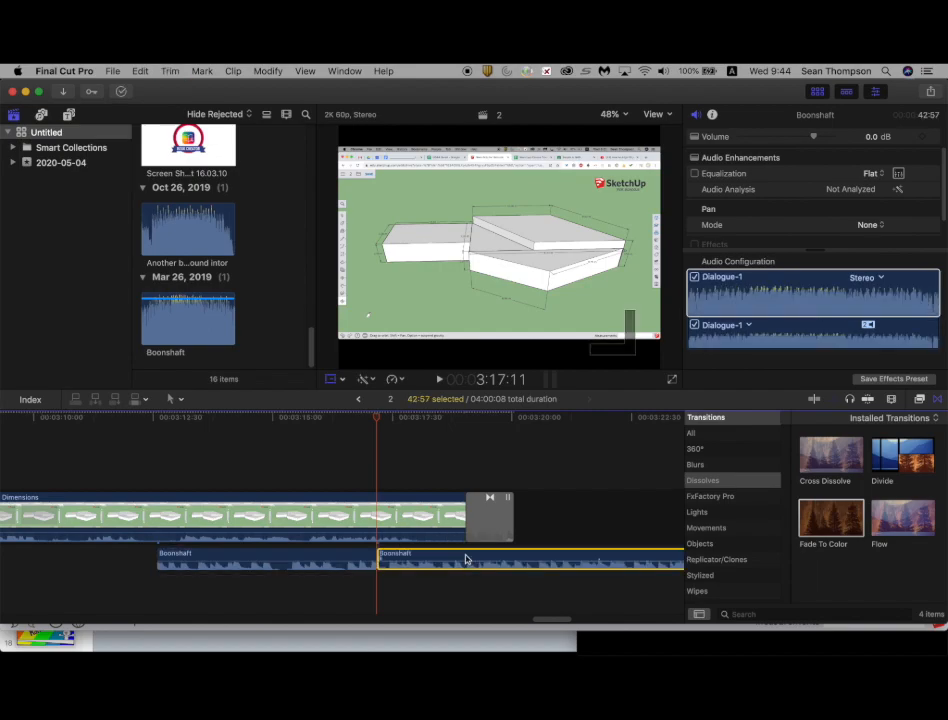
{"action": "key", "text": "Delete"}
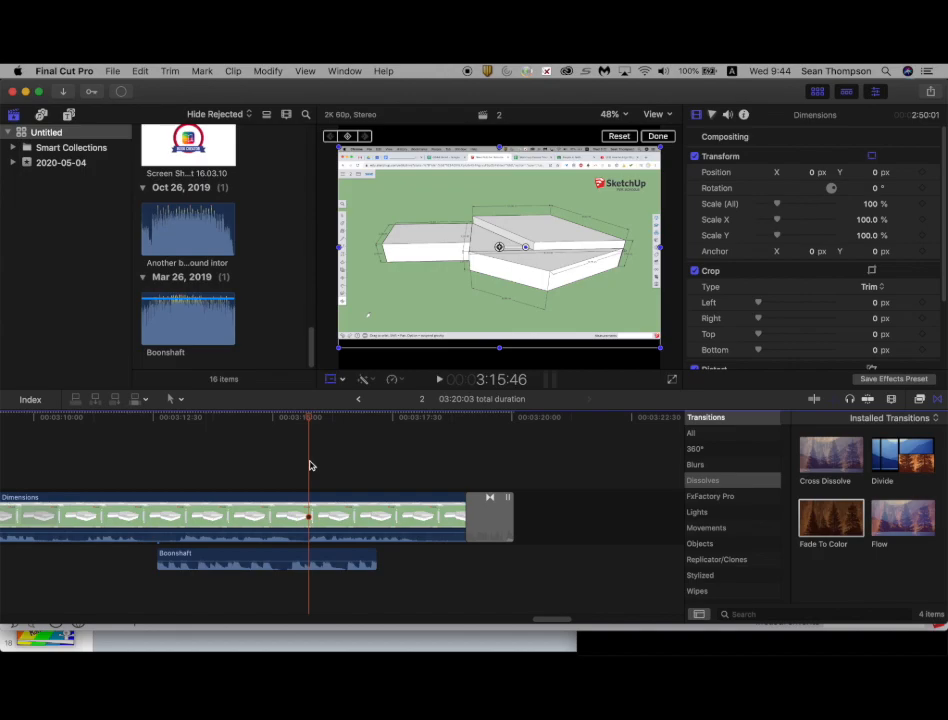
Step: Cut the Boonshaft music at the playhead and remove the segment after the cut
{"action": "key", "text": "super+b"}
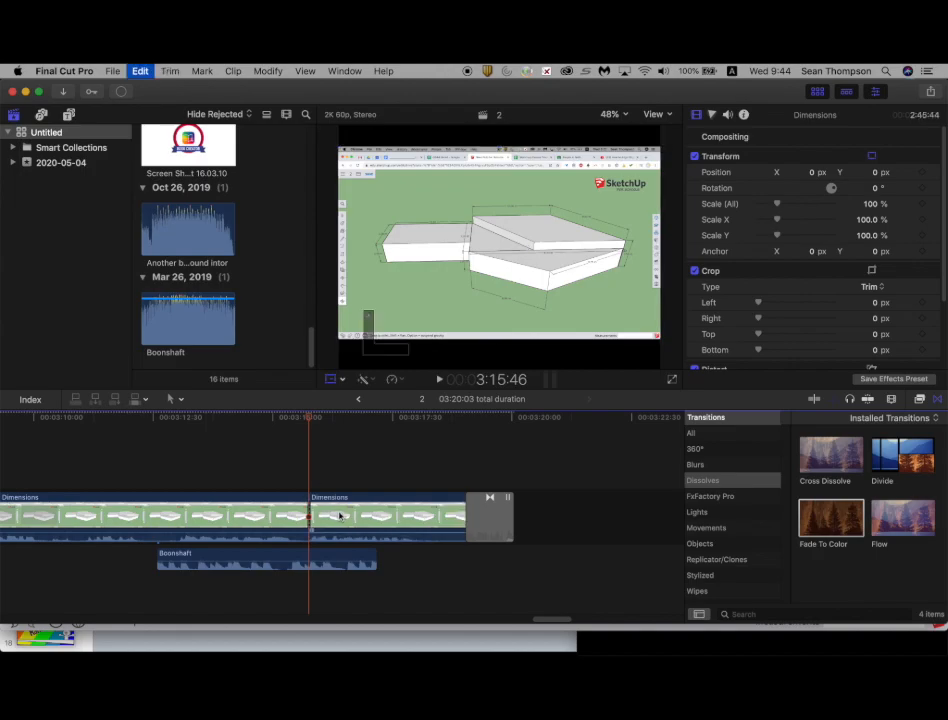
{"action": "key", "text": "super+z"}
{"action": "left_click", "coordinate": [310, 557]}
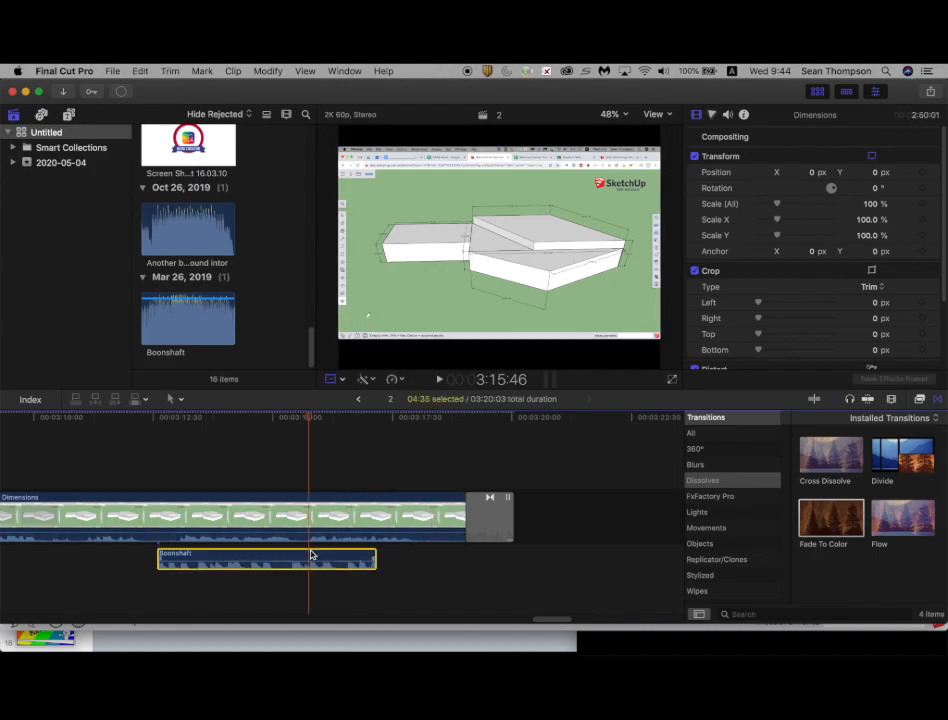
{"action": "key", "text": "super+b"}
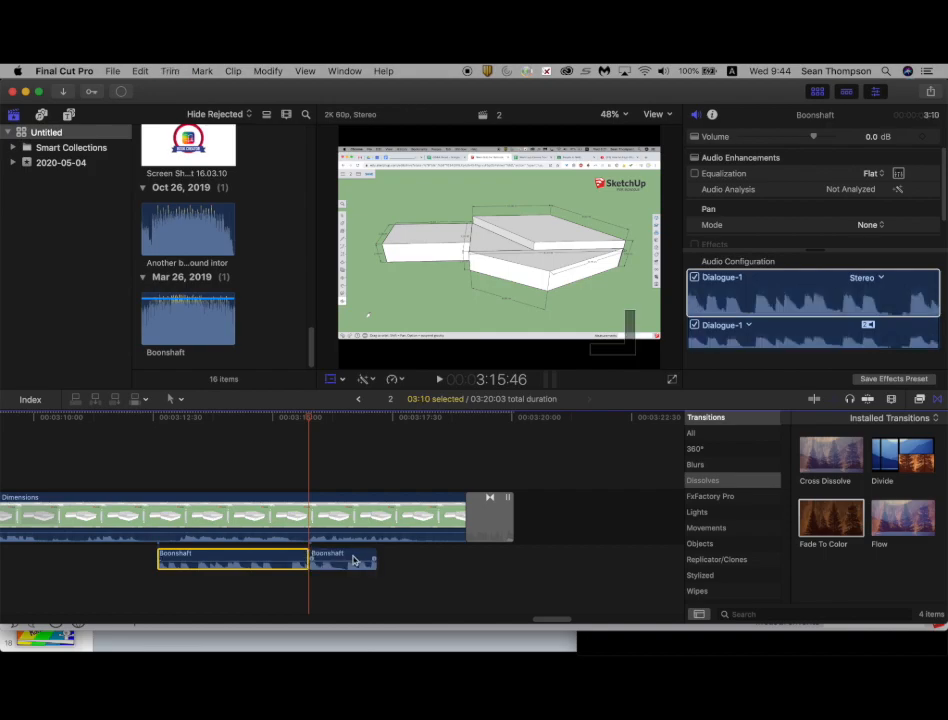
{"action": "left_click", "coordinate": [353, 560]}
{"action": "key", "text": "Delete"}
Step: Move the Boonshaft audio later so it starts near the end of the Dimensions clip, and add a fade-in
{"action": "left_click_drag", "start_coordinate": [288, 556], "coordinate": [562, 552]}
{"action": "left_click", "coordinate": [399, 557]}
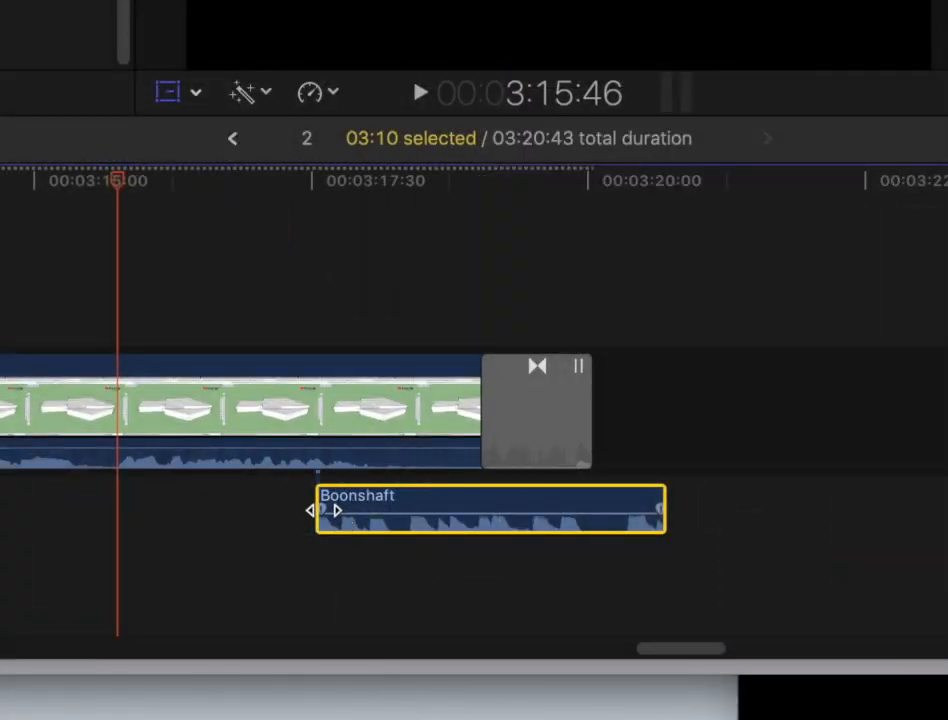
{"action": "left_click_drag", "start_coordinate": [322, 511], "coordinate": [451, 509]}
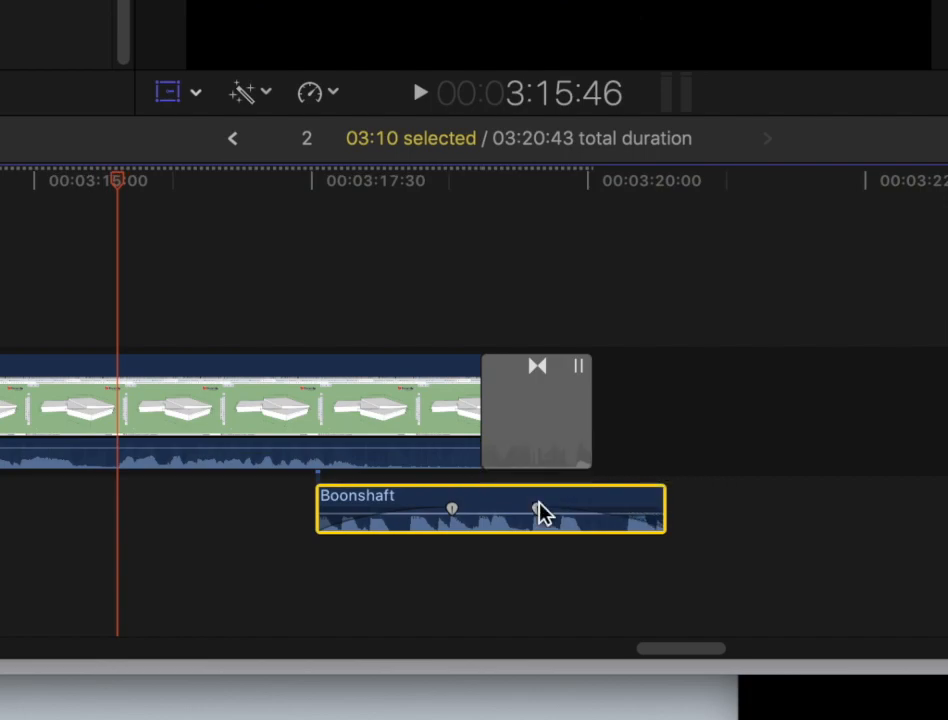
Step: Play back the end of the timeline to preview the music
{"action": "left_click", "coordinate": [92, 245]}
{"action": "key", "text": "space"}
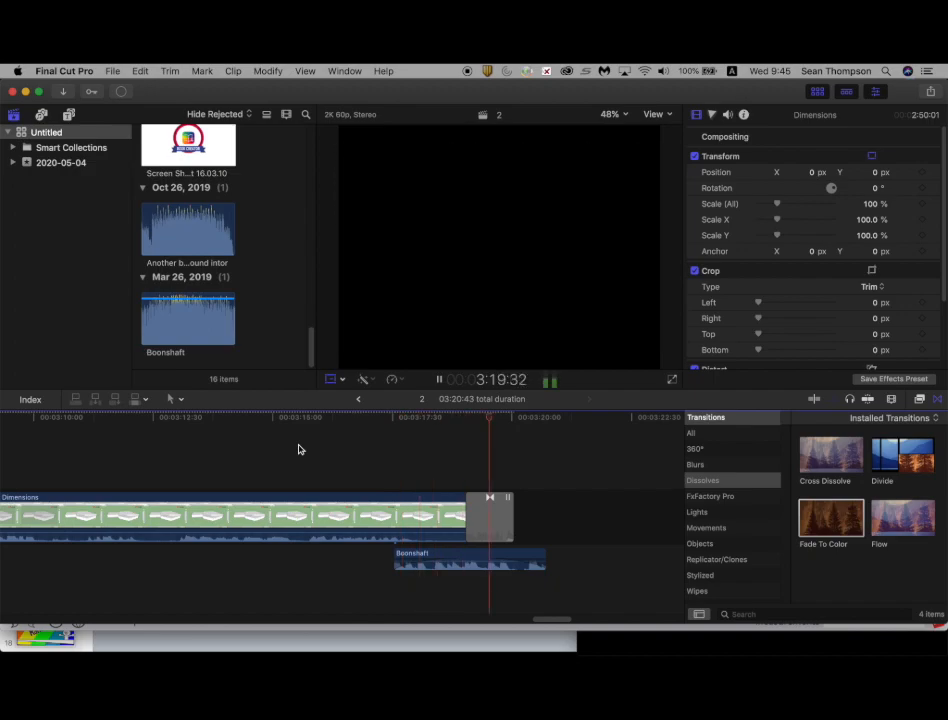
{"action": "key", "text": "space"}
Step: In Finder's Movies folder, add the DELEETE clip to the timeline above the Dimensions clip at the playhead
{"action": "scroll", "coordinate": [298, 449], "scroll_direction": "left", "scroll_amount": 5}
{"action": "scroll", "coordinate": [298, 449], "scroll_direction": "left", "scroll_amount": 10}
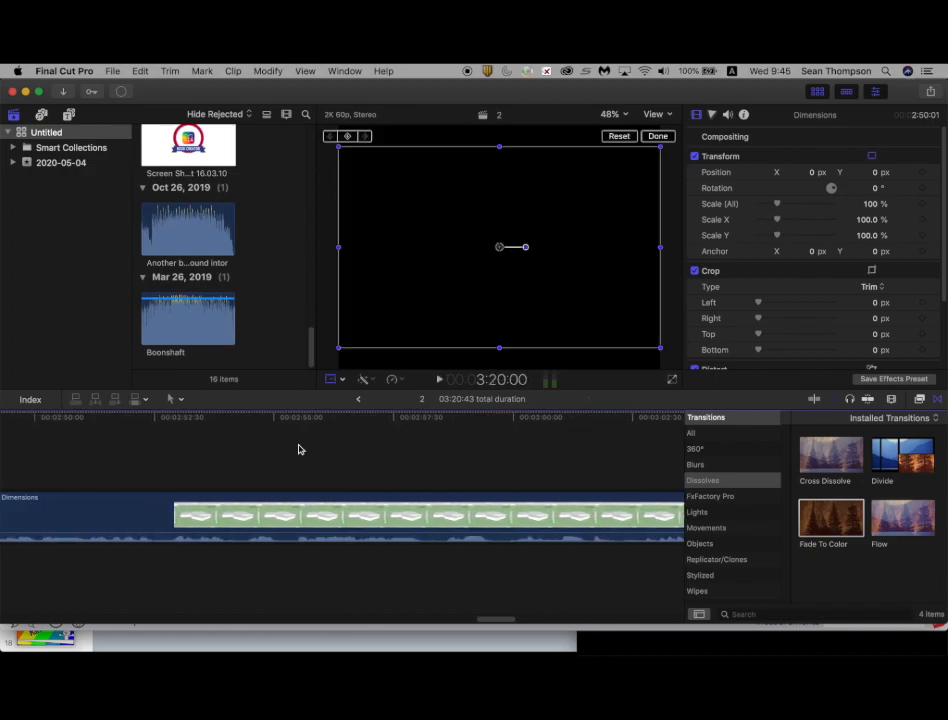
{"action": "left_click", "coordinate": [298, 449]}
{"action": "key", "text": "super+Tab"}
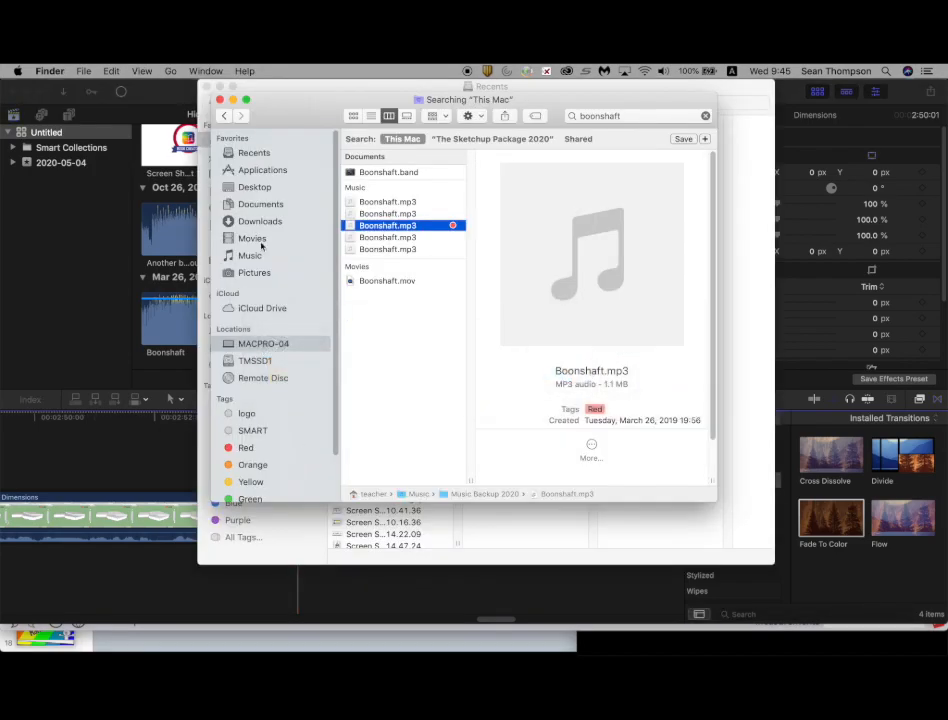
{"action": "left_click", "coordinate": [252, 239]}
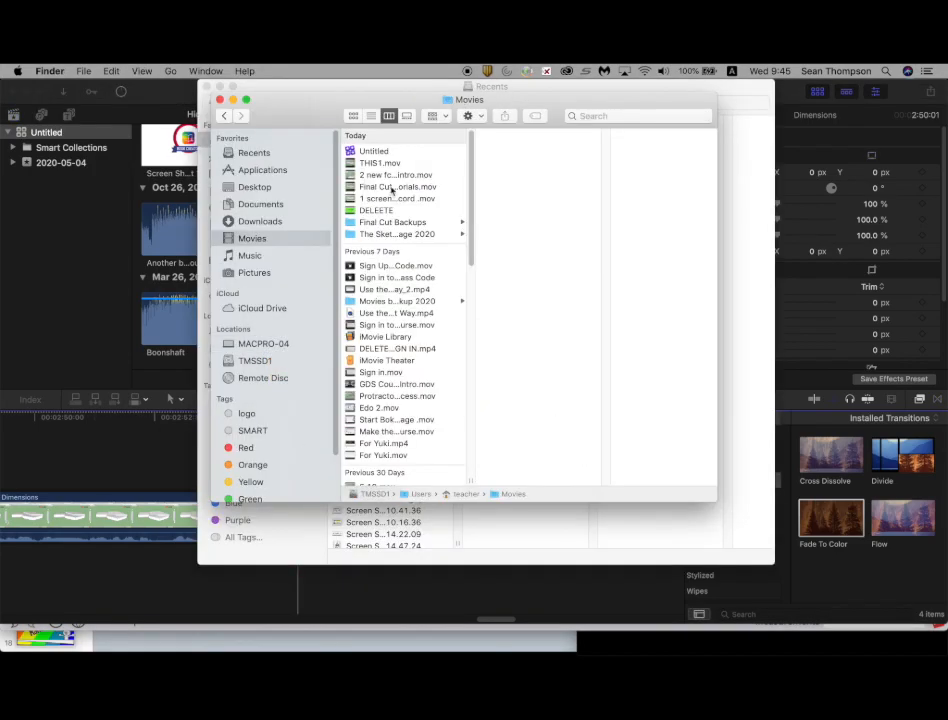
{"action": "left_click", "coordinate": [372, 211]}
{"action": "left_click_drag", "start_coordinate": [513, 210], "coordinate": [161, 448]}
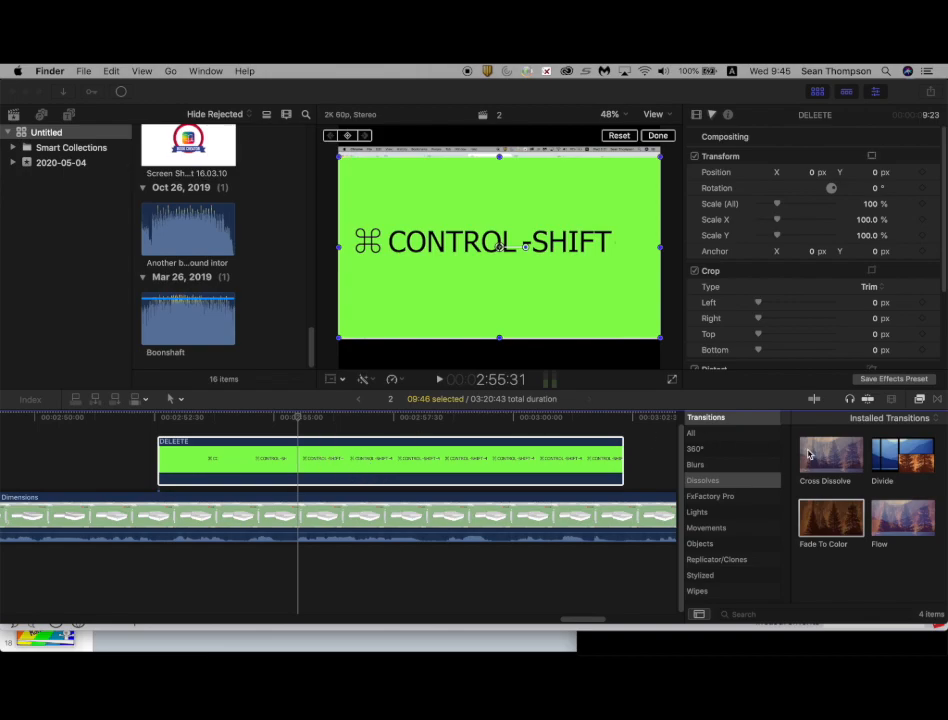
Step: Apply the Keyer effect from the Keying category to the DELEETE green-screen clip
{"action": "left_click", "coordinate": [919, 399]}
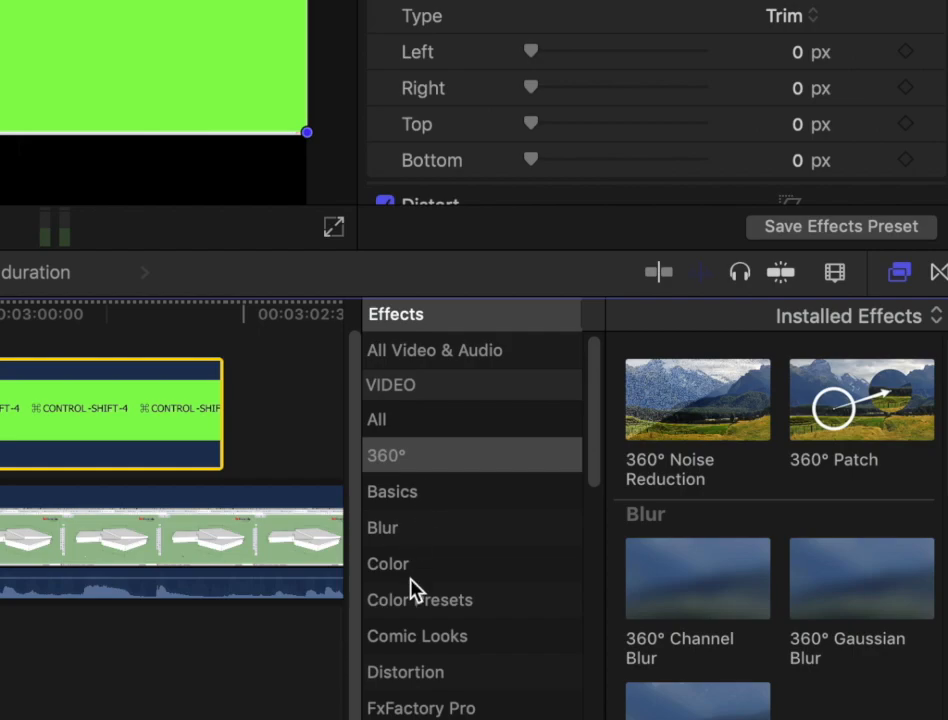
{"action": "scroll", "coordinate": [705, 534], "scroll_direction": "down", "scroll_amount": 2}
{"action": "scroll", "coordinate": [409, 576], "scroll_direction": "down", "scroll_amount": 3}
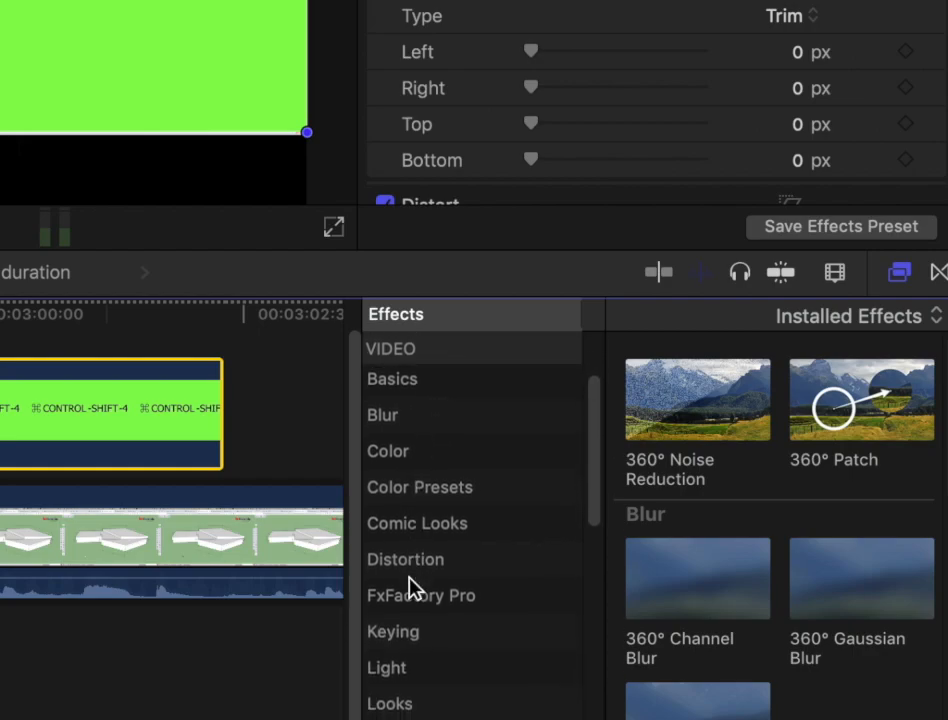
{"action": "left_click", "coordinate": [410, 630]}
{"action": "left_click_drag", "start_coordinate": [683, 398], "coordinate": [107, 428]}
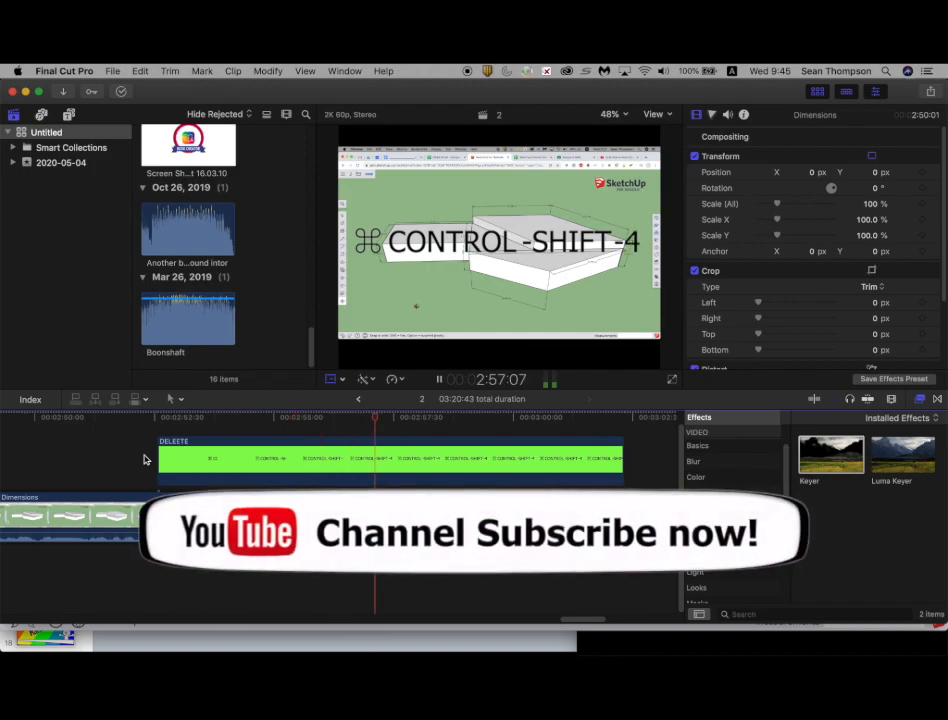
{"action": "key", "text": "space"}
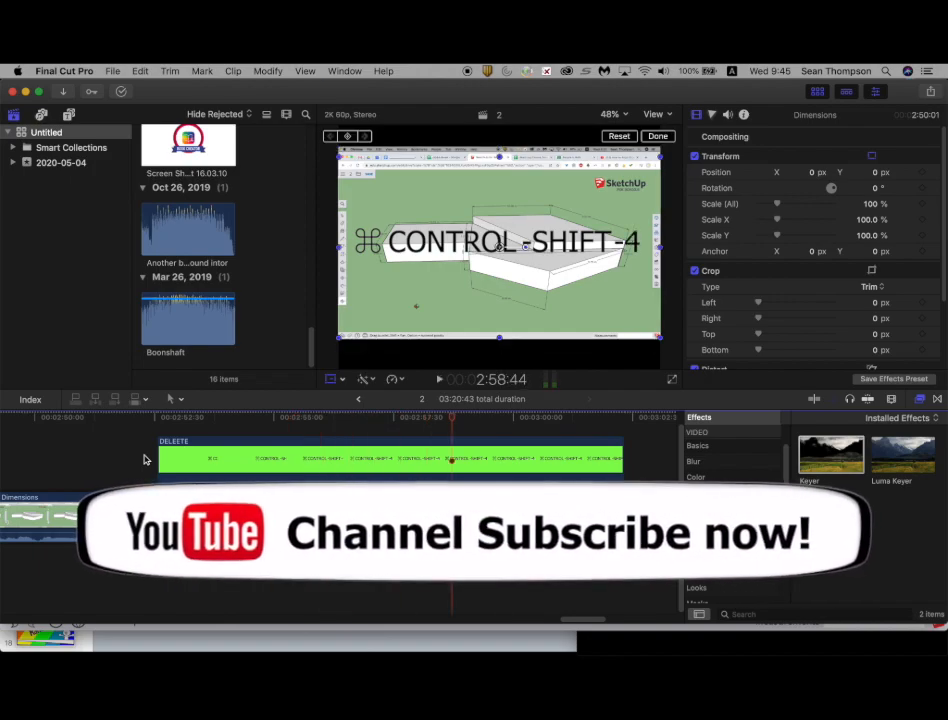
Step: Insert the Desktop image Screen Shot 2020-05-06 at 9.21.09 at the start of the timeline
{"action": "scroll", "coordinate": [146, 460], "scroll_direction": "left", "scroll_amount": 20}
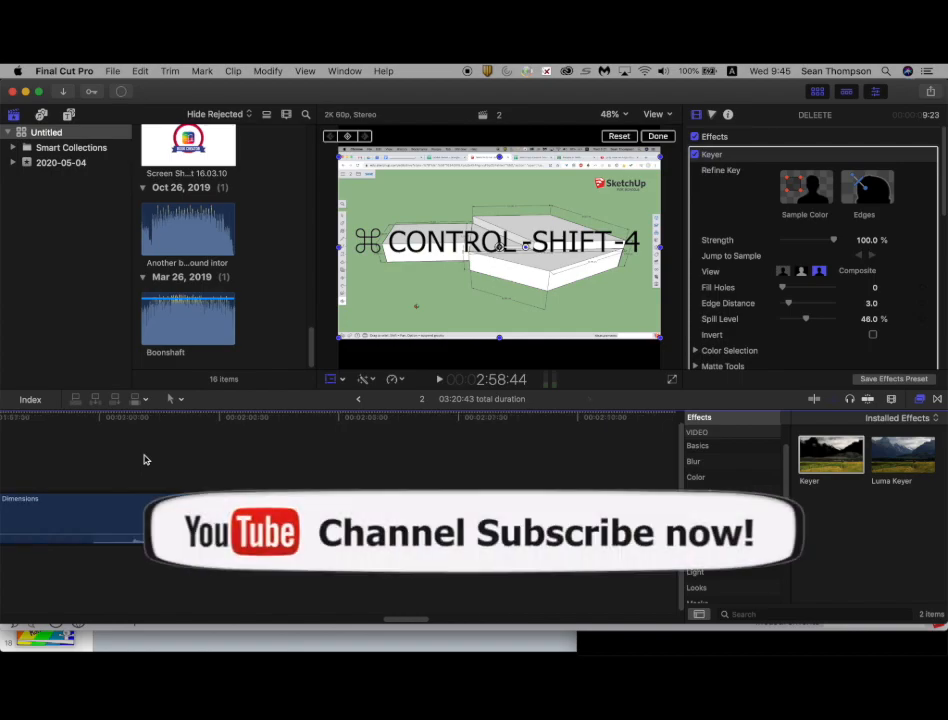
{"action": "left_click", "coordinate": [25, 462]}
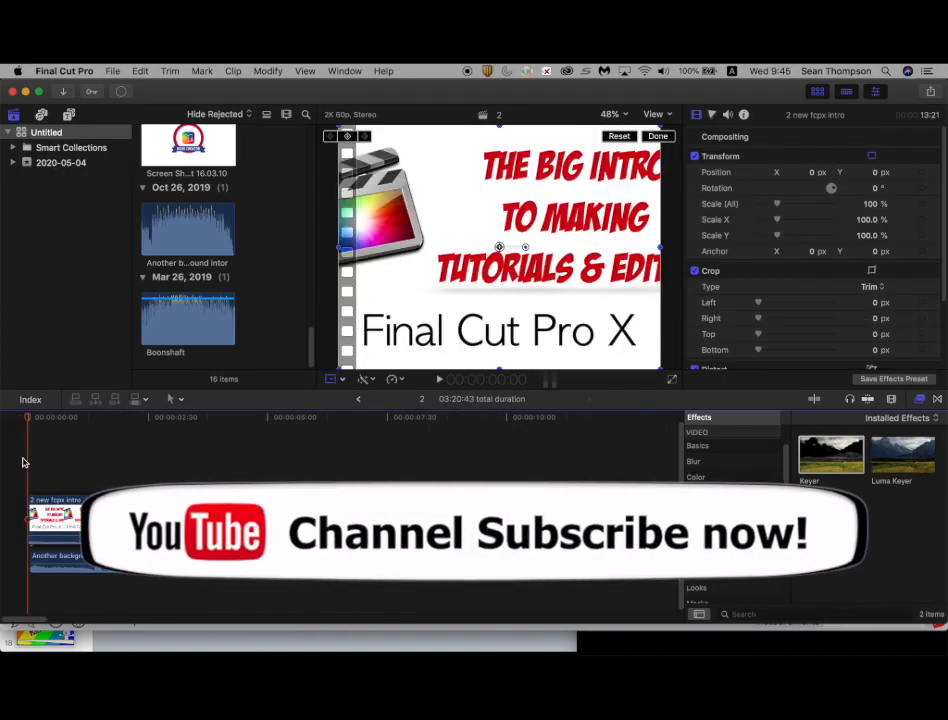
{"action": "key", "text": "super+Tab"}
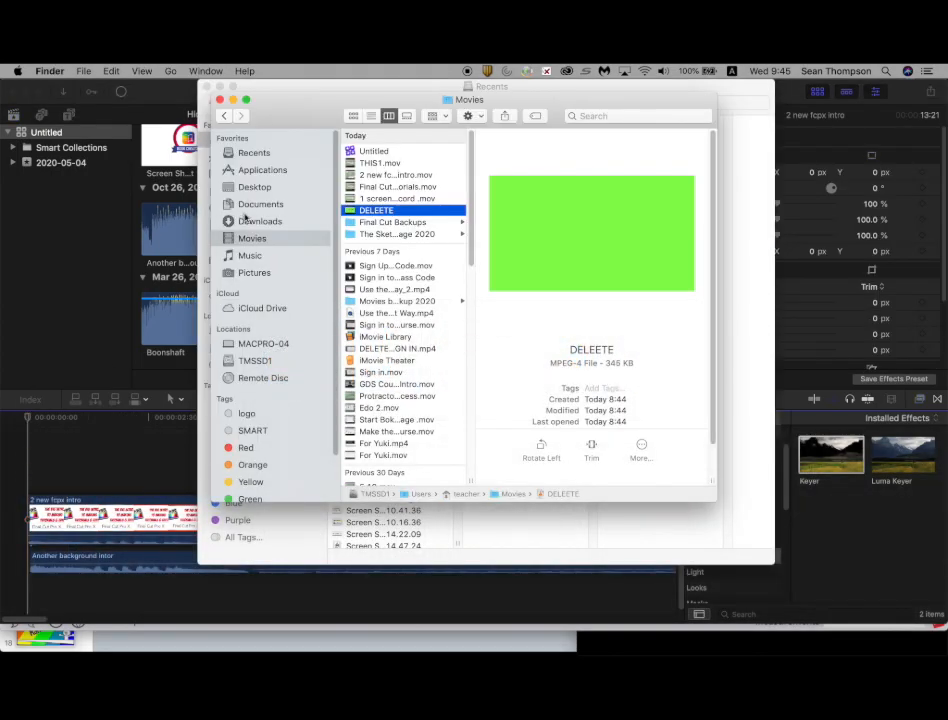
{"action": "left_click", "coordinate": [254, 188]}
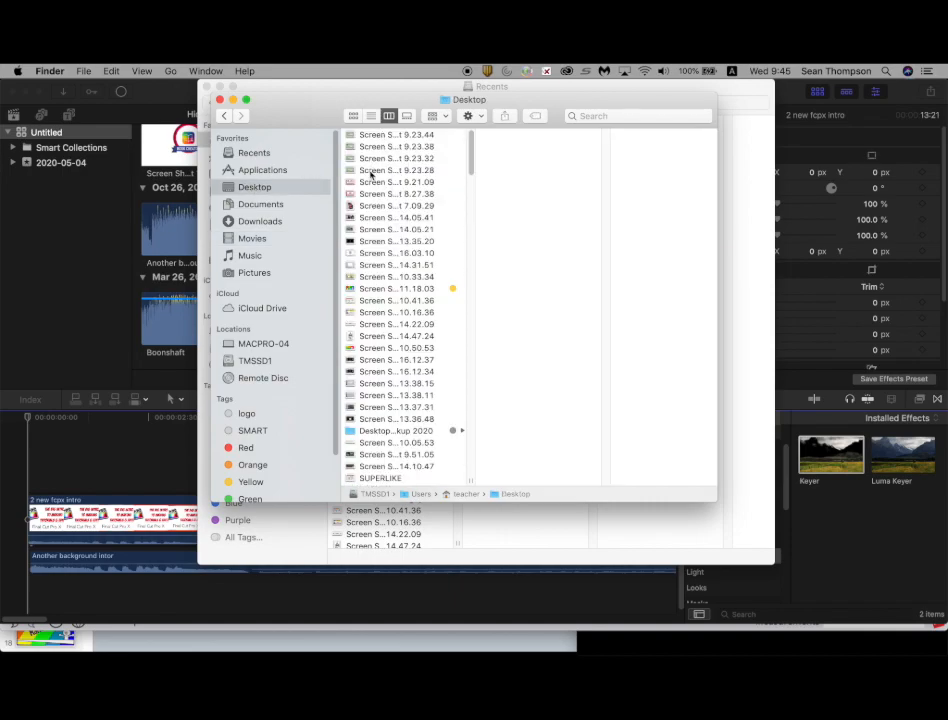
{"action": "left_click", "coordinate": [362, 183]}
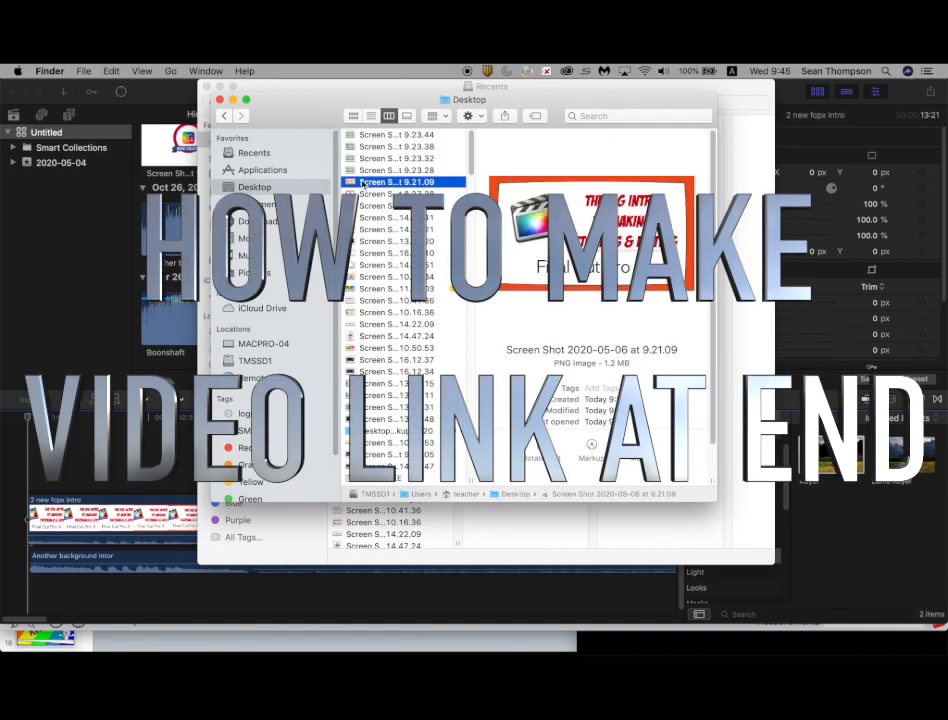
{"action": "left_click_drag", "start_coordinate": [362, 183], "coordinate": [30, 508]}
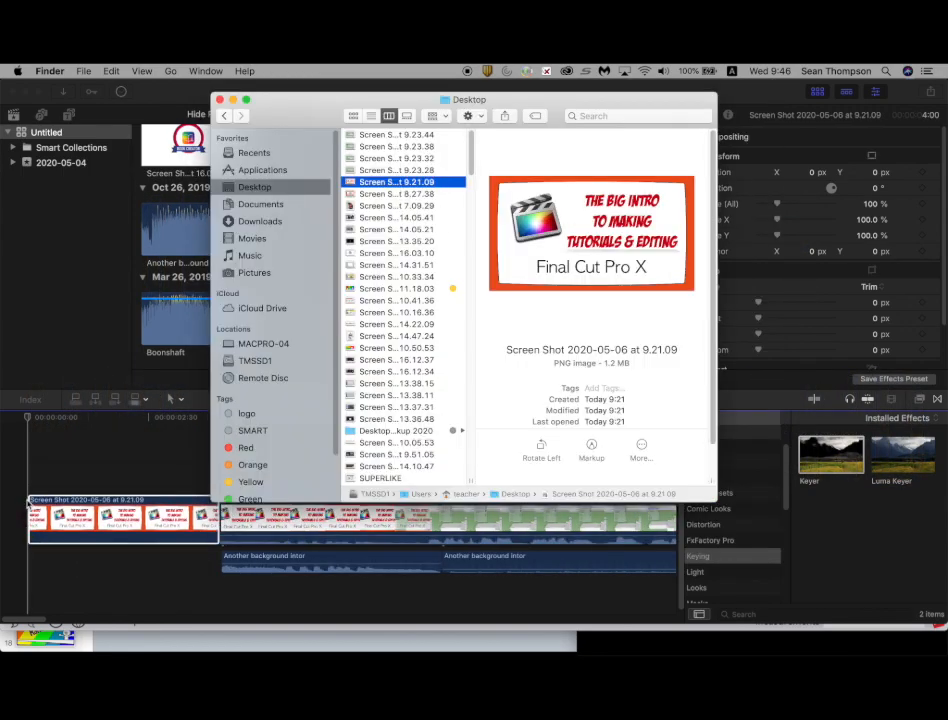
Step: Apply a Ken Burns crop to the intro screenshot clip
{"action": "key", "text": "space"}
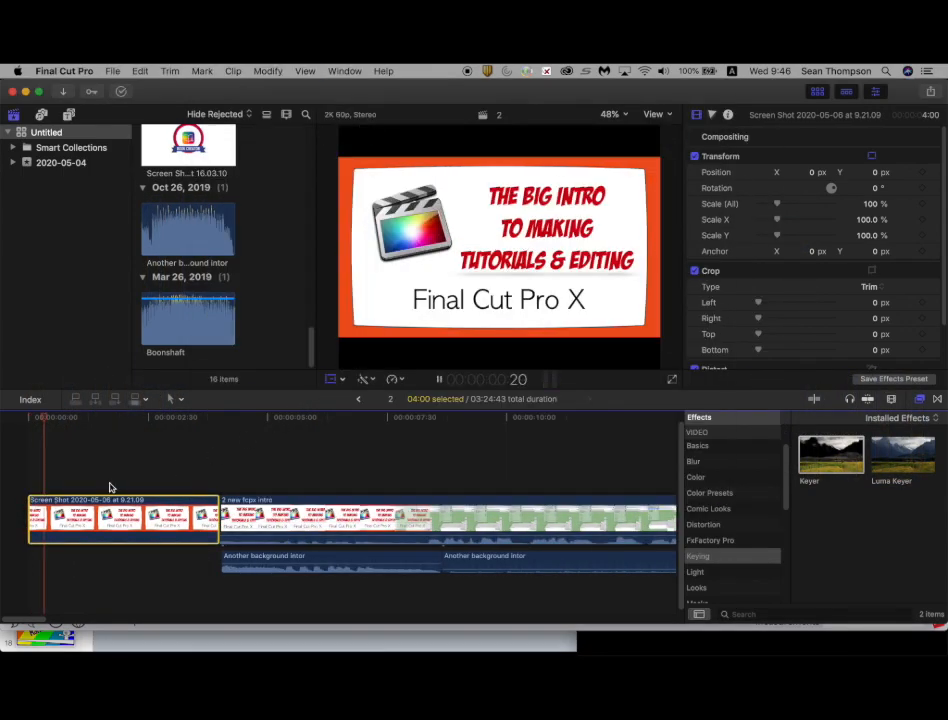
{"action": "left_click", "coordinate": [342, 381]}
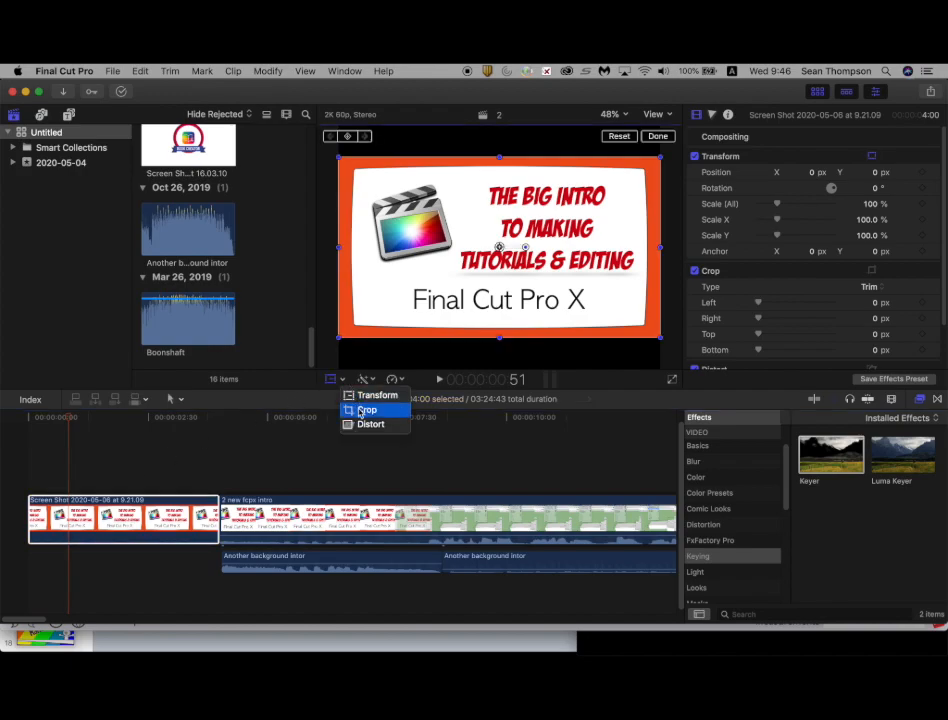
{"action": "left_click", "coordinate": [362, 409]}
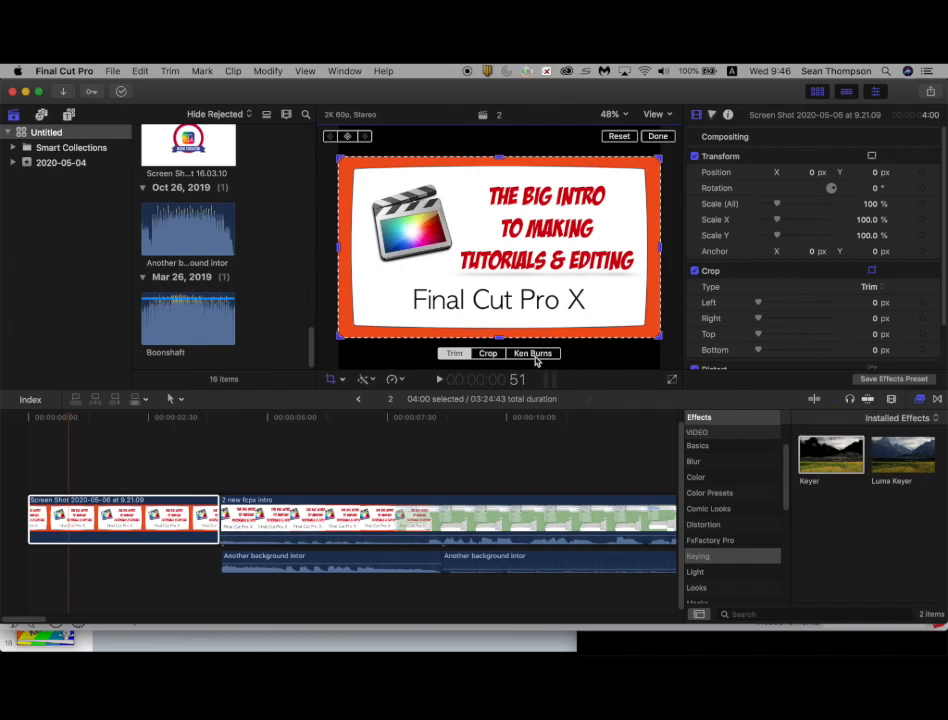
{"action": "left_click", "coordinate": [533, 354]}
Step: Move the first background music segment under the intro screenshot and delete the start of the 2 new fcpx intro clip at the playhead
{"action": "left_click_drag", "start_coordinate": [351, 556], "coordinate": [27, 467]}
{"action": "key", "text": "space"}
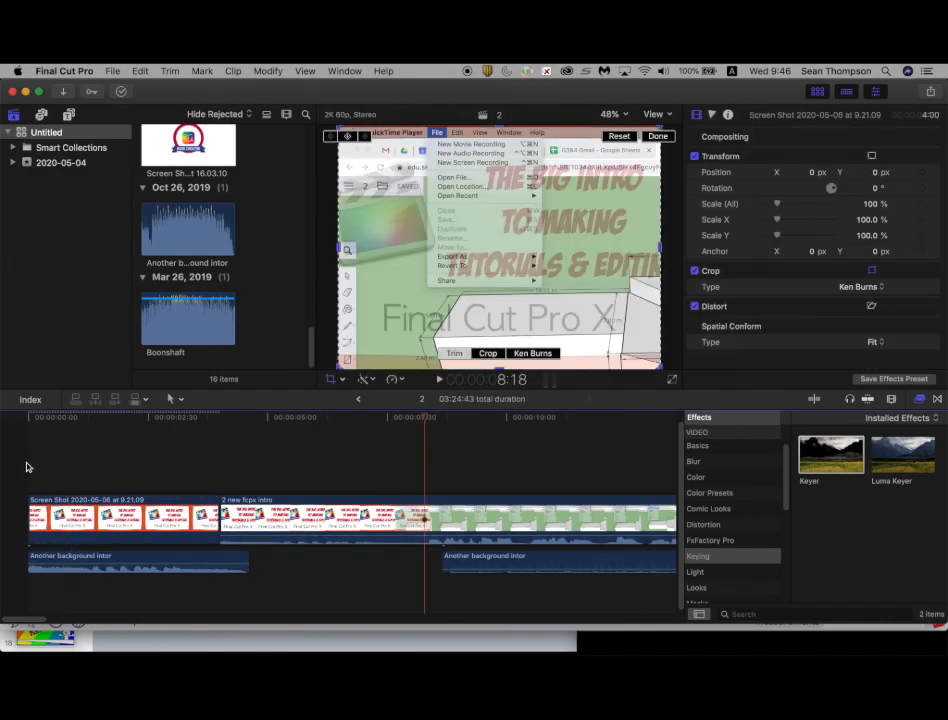
{"action": "key", "text": "super+b"}
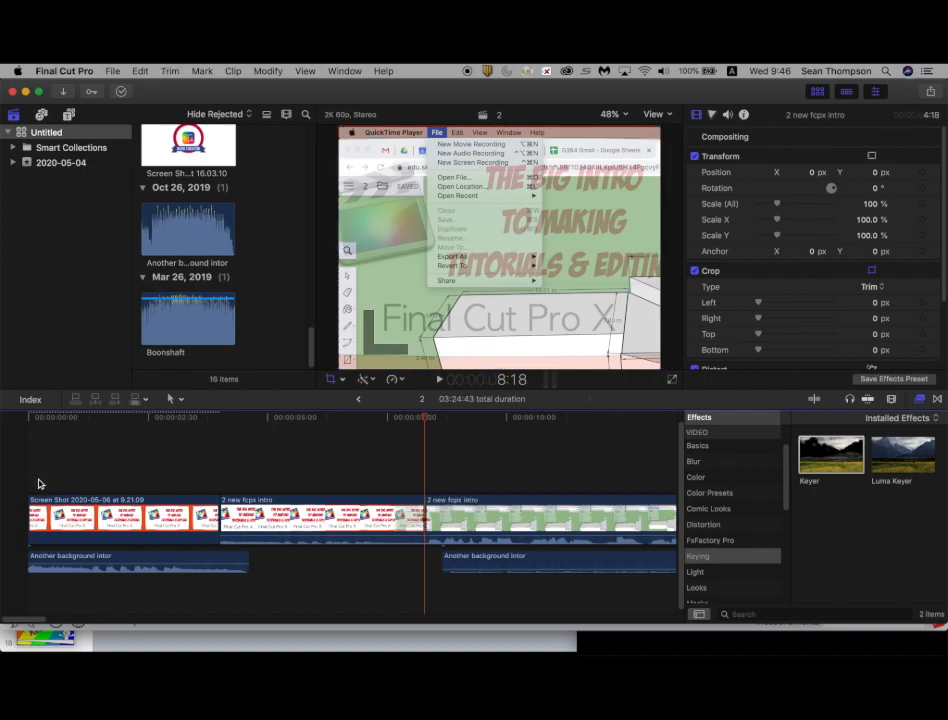
{"action": "left_click", "coordinate": [310, 512]}
{"action": "key", "text": "BackSpace"}
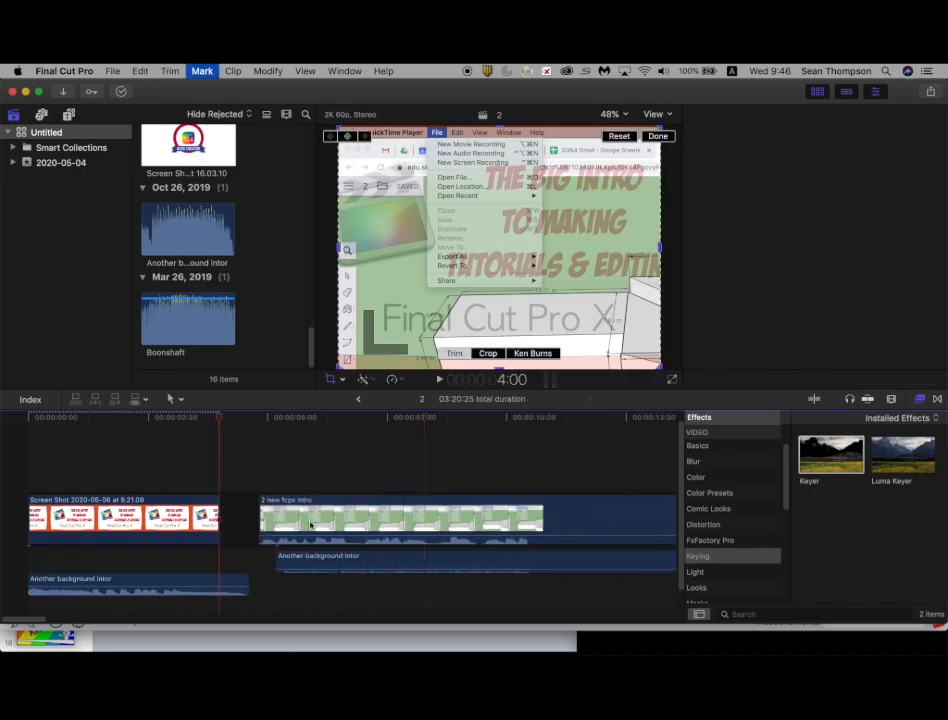
Step: Play the timeline from the beginning to preview the new intro
{"action": "key", "text": "Home"}
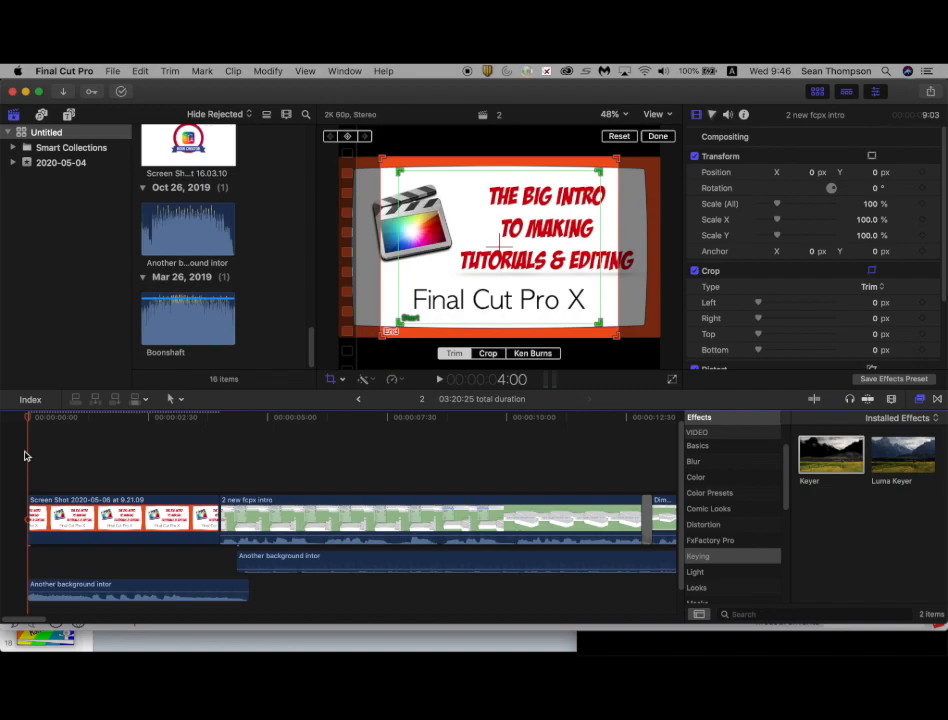
{"action": "key", "text": "space"}
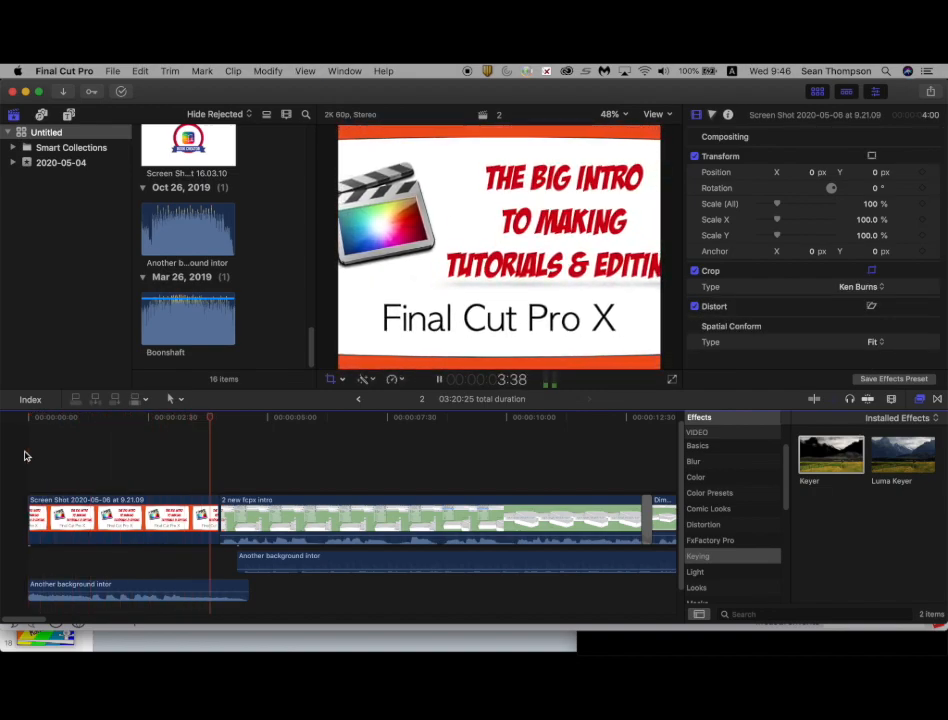
{"action": "key", "text": "space"}
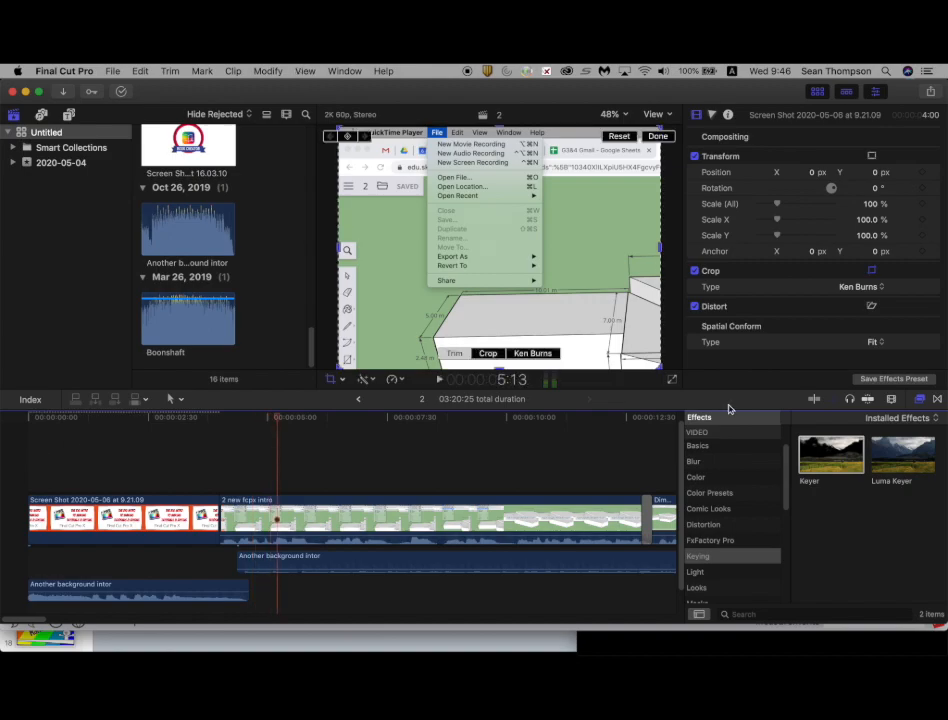
Step: Add a Flow transition between the intro screenshot and the 2 new fcpx intro clip
{"action": "left_click", "coordinate": [938, 399]}
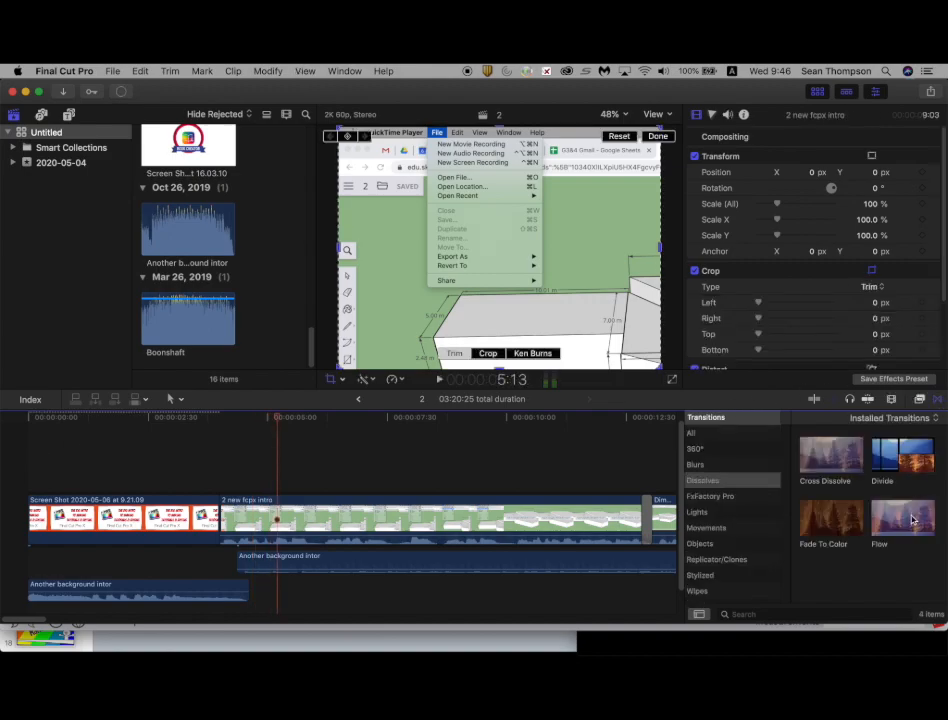
{"action": "left_click_drag", "start_coordinate": [912, 519], "coordinate": [220, 519]}
{"action": "left_click", "coordinate": [195, 476]}
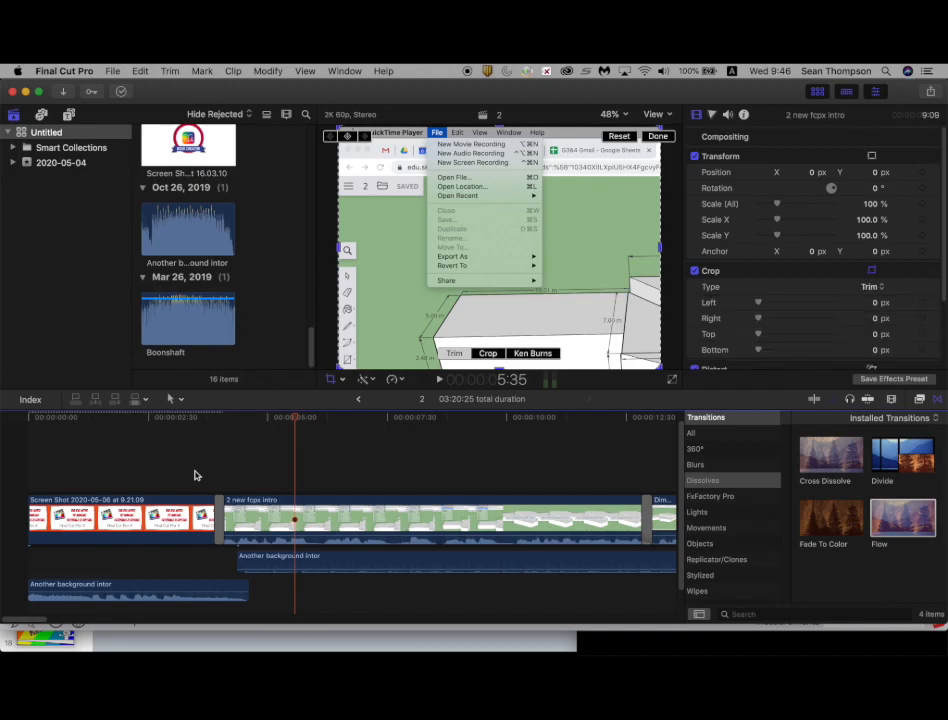
Step: Select the keyed DELEETE clip above the Dimensions clip to review its Keyer settings
{"action": "scroll", "coordinate": [195, 476], "scroll_direction": "right", "scroll_amount": 15}
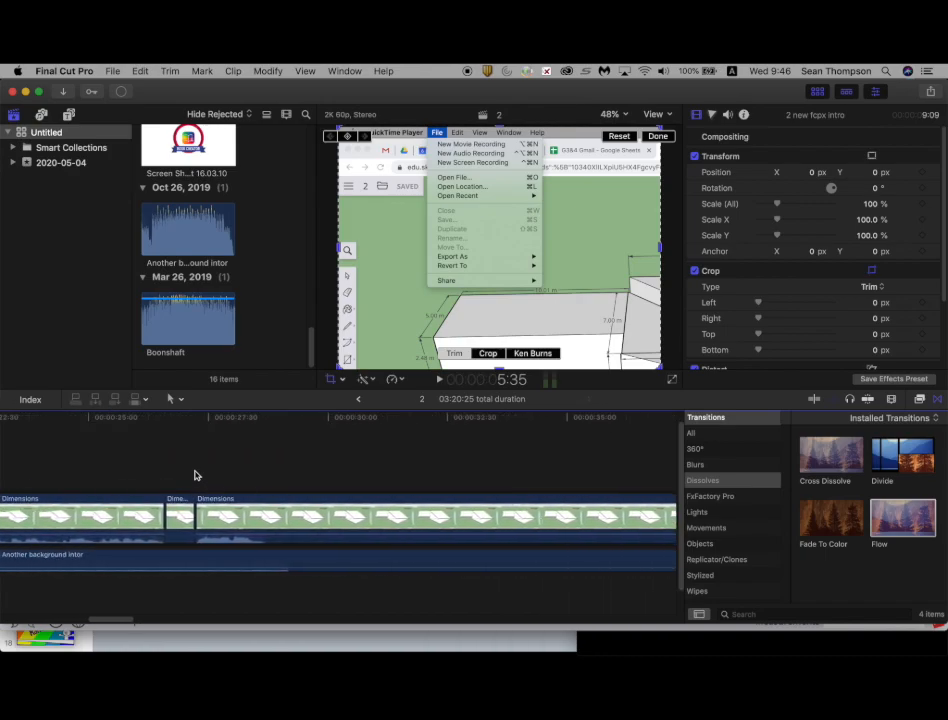
{"action": "scroll", "coordinate": [195, 476], "scroll_direction": "right", "scroll_amount": 20}
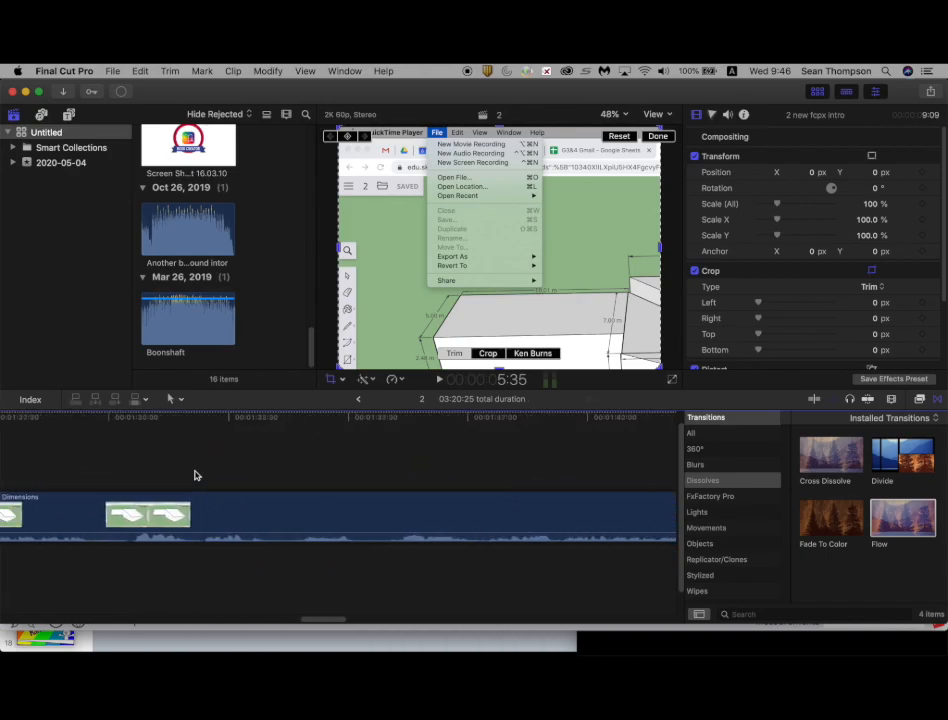
{"action": "scroll", "coordinate": [195, 476], "scroll_direction": "right", "scroll_amount": 20}
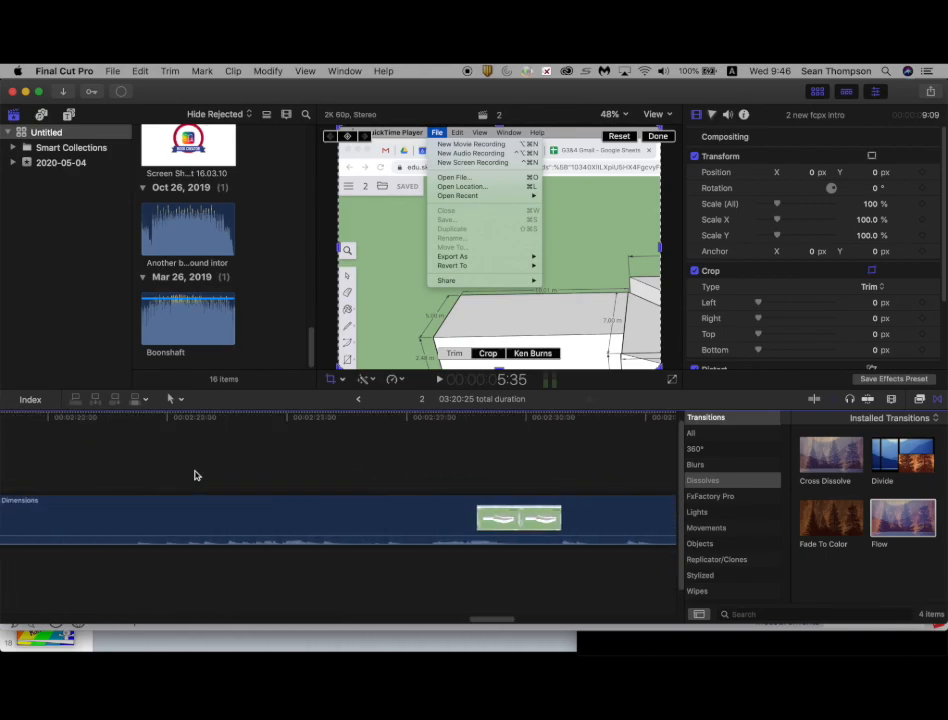
{"action": "scroll", "coordinate": [195, 476], "scroll_direction": "right", "scroll_amount": 10}
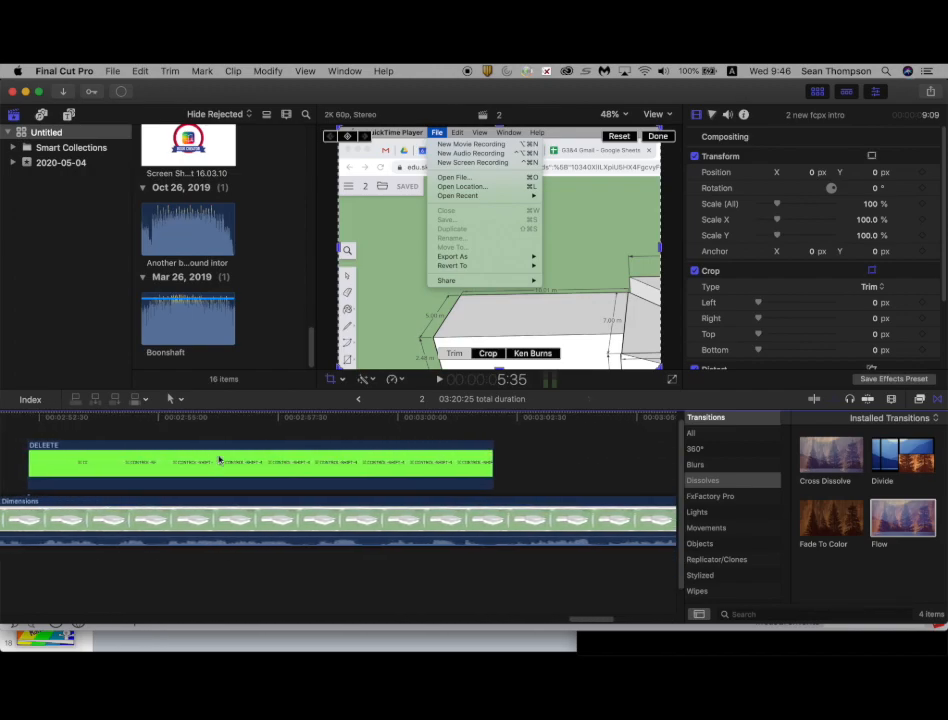
{"action": "left_click", "coordinate": [227, 458]}
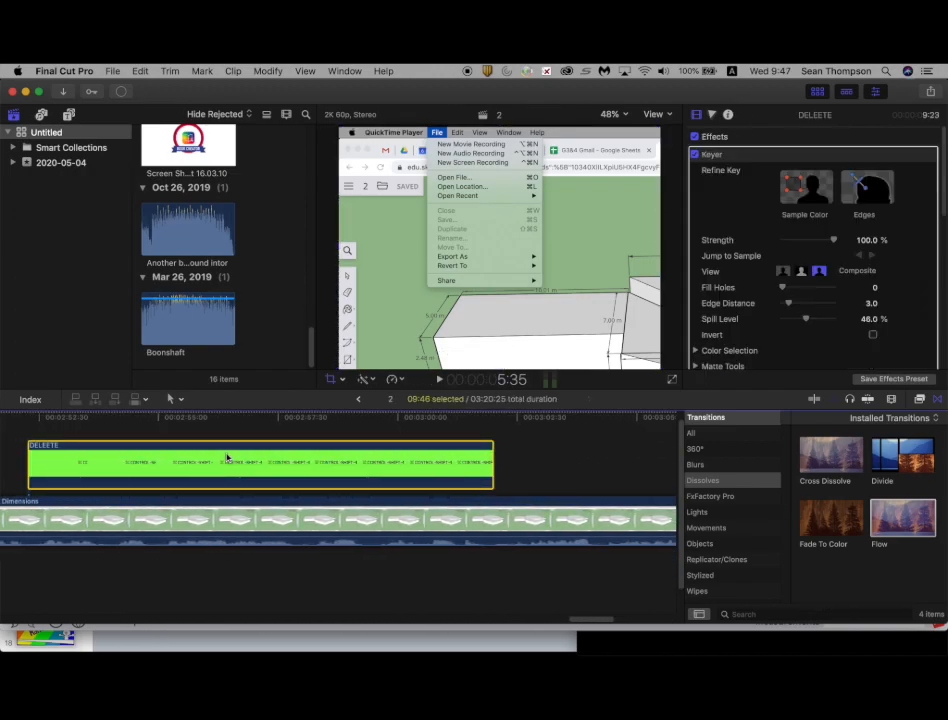